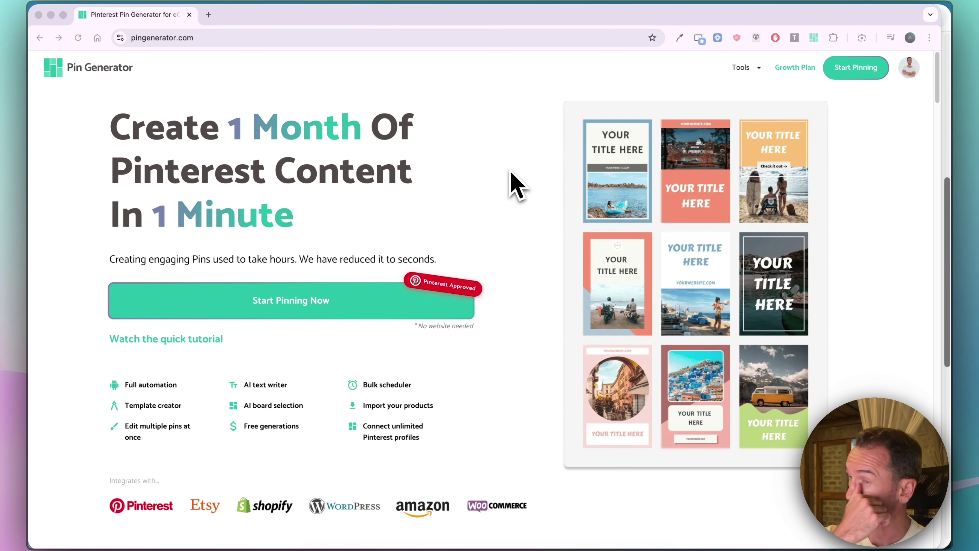
Open the pin automation setup and name the automation "Shopify product"
click(293, 309)
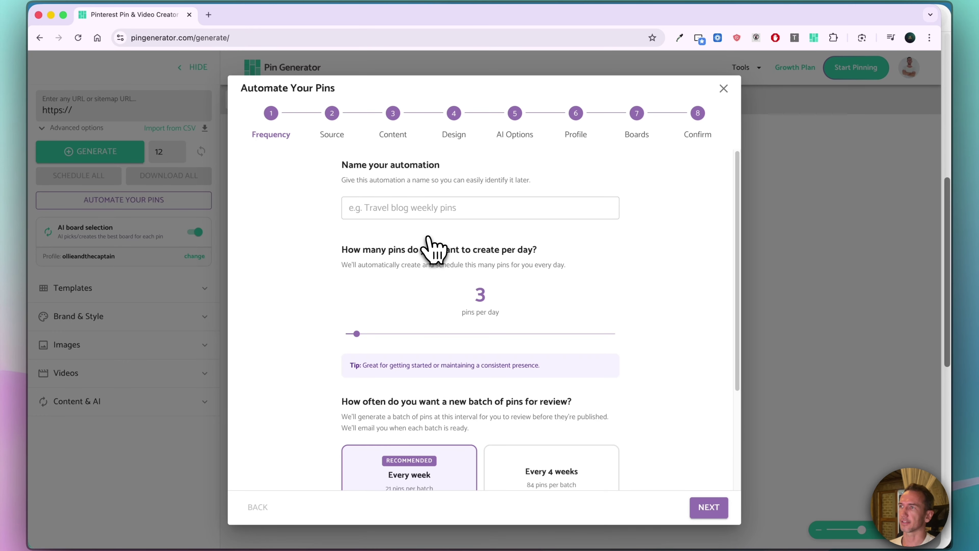
click(516, 209)
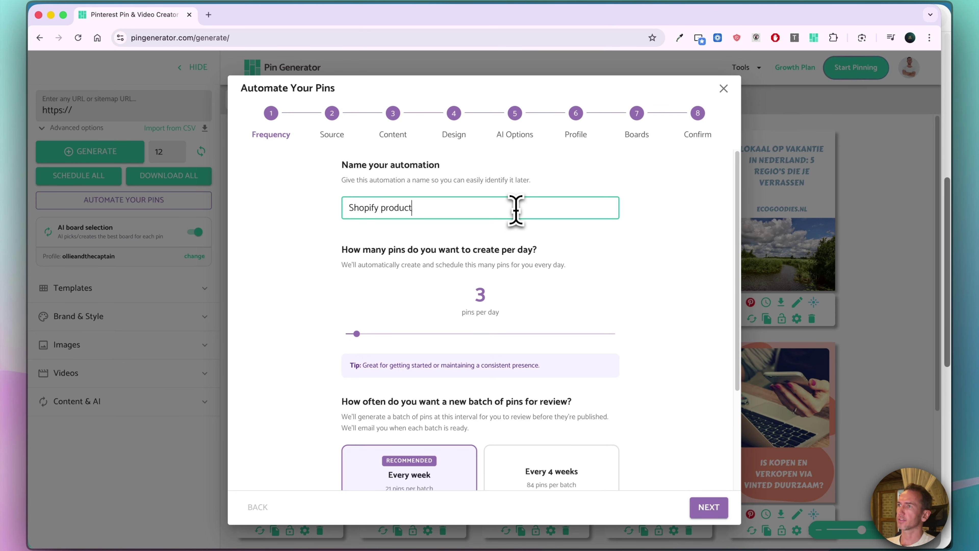
click(599, 318)
Review the frequency settings, keep 3 pins per day with weekly batches, and continue to the content source
scroll(424, 278, down, 1)
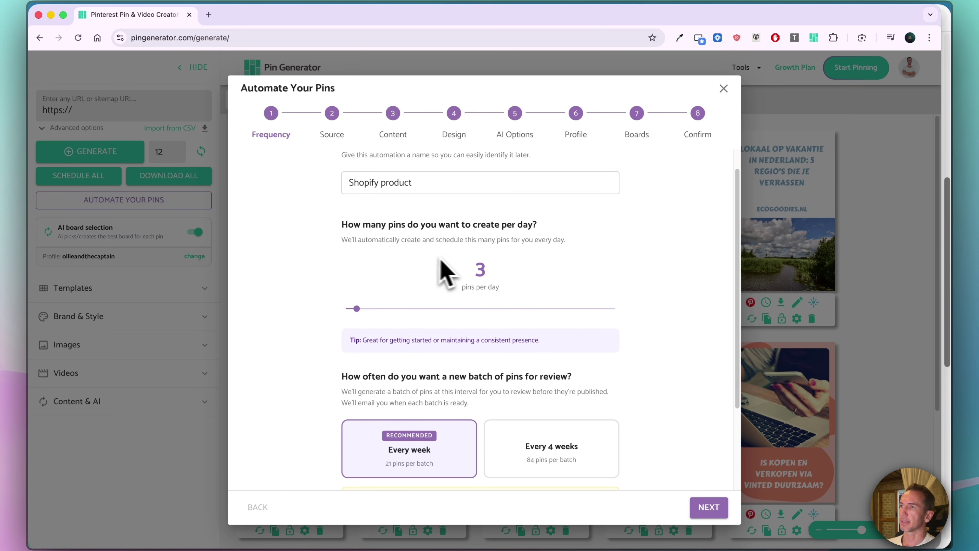
scroll(471, 288, down, 3)
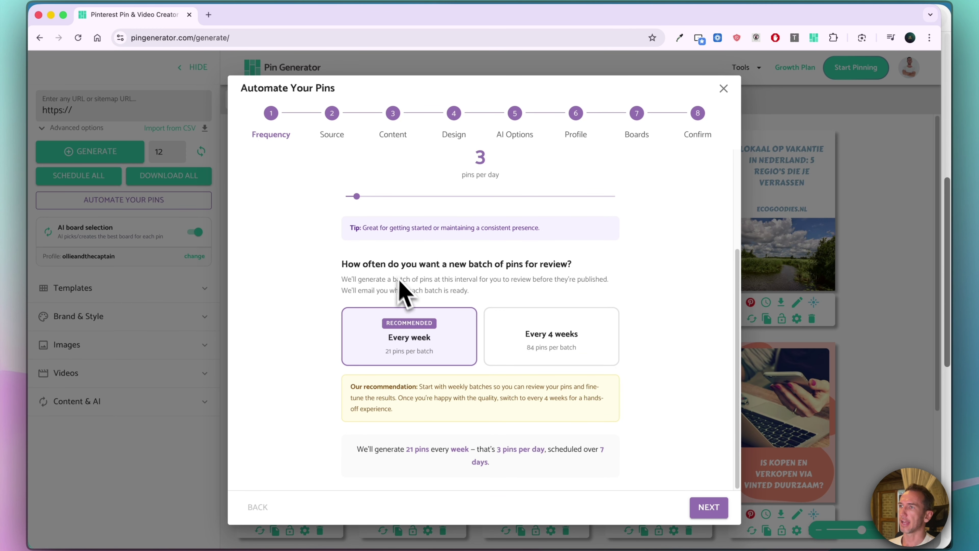
drag(343, 265, 628, 280)
click(625, 284)
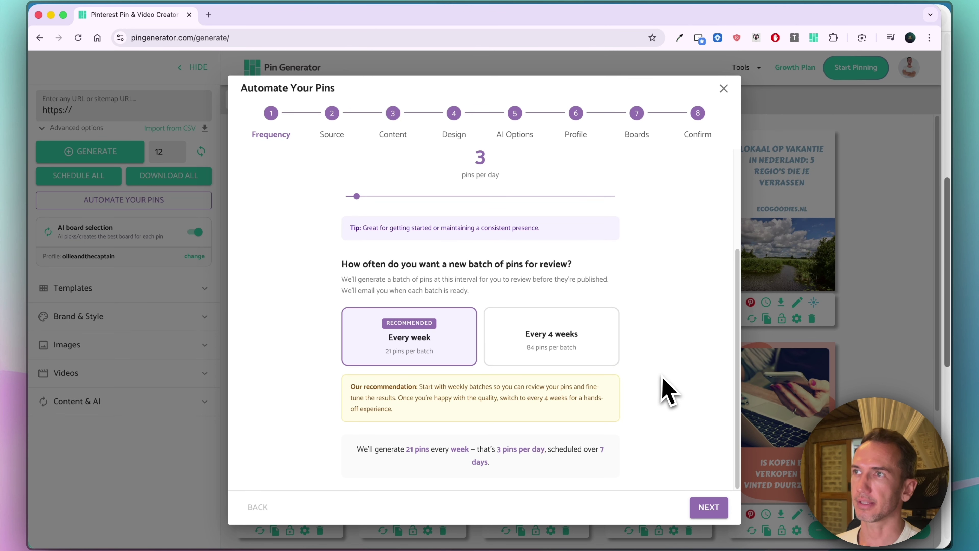
click(713, 513)
Choose the Shopify store as the pin content source and open Pin Generator from its Shopify App Store listing
scroll(539, 297, up, 2)
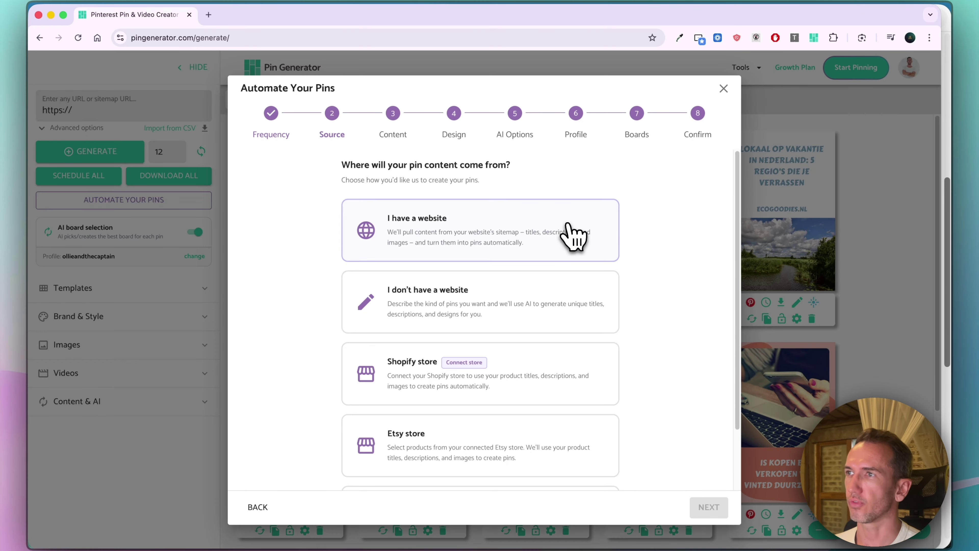
scroll(536, 359, down, 1)
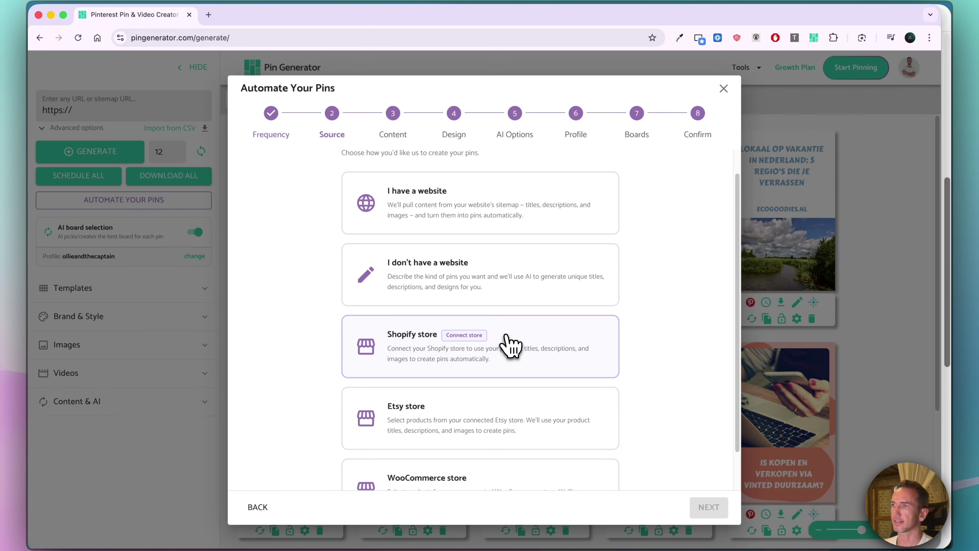
click(515, 345)
click(606, 357)
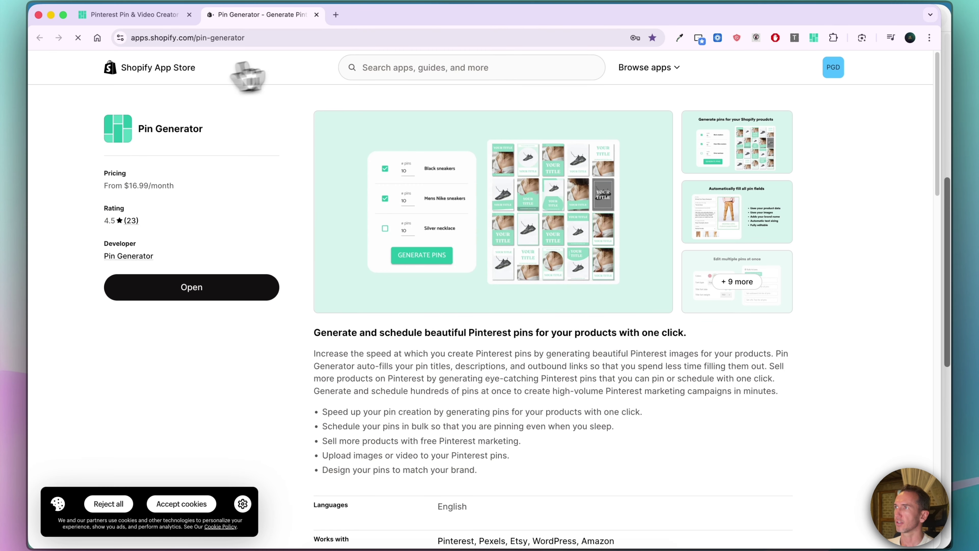
click(195, 287)
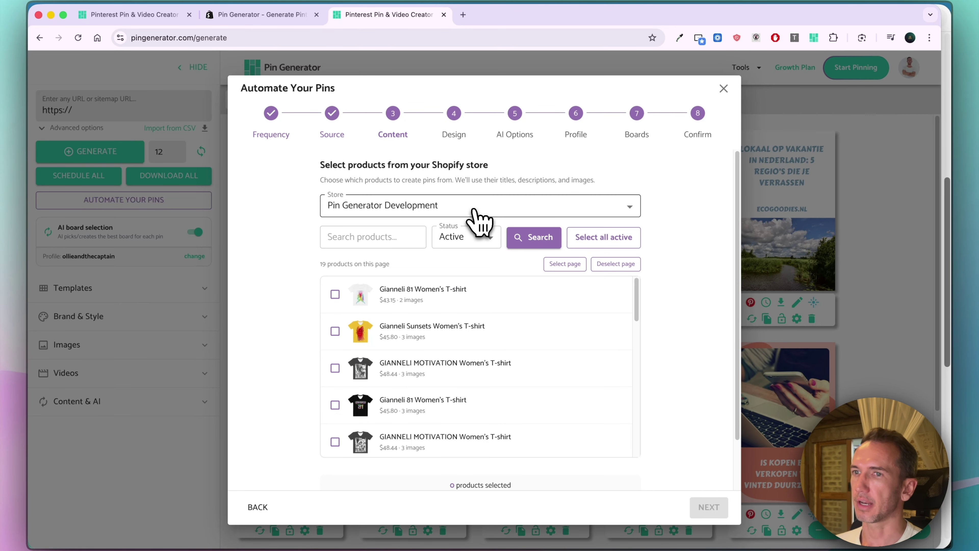
Keep the product status filter on Active and select all products on the page
click(484, 239)
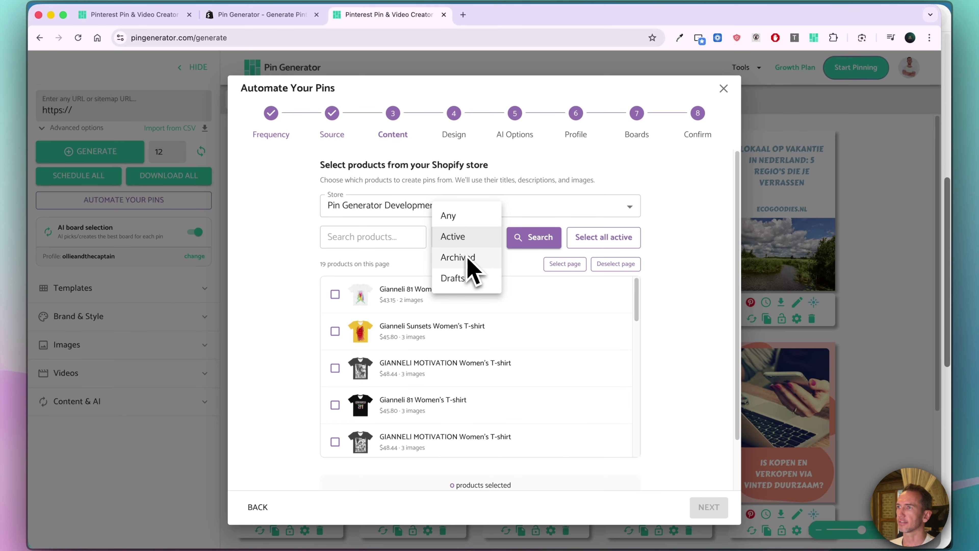
click(655, 278)
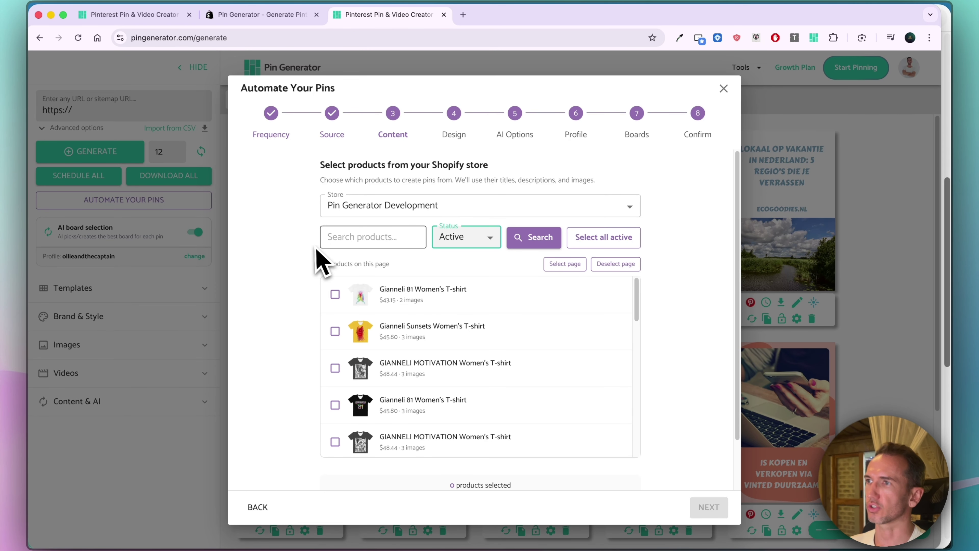
scroll(684, 330, down, 1)
scroll(651, 361, up, 1)
click(561, 265)
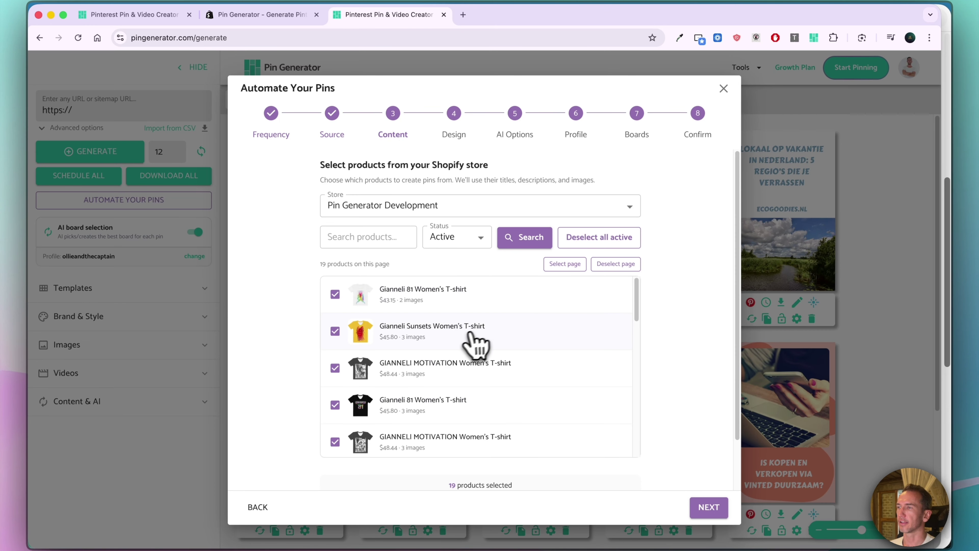
Check the selected products and the option to include new products, leave it enabled, and continue to the design stage
scroll(489, 401, down, 10)
scroll(494, 409, up, 10)
scroll(492, 409, down, 10)
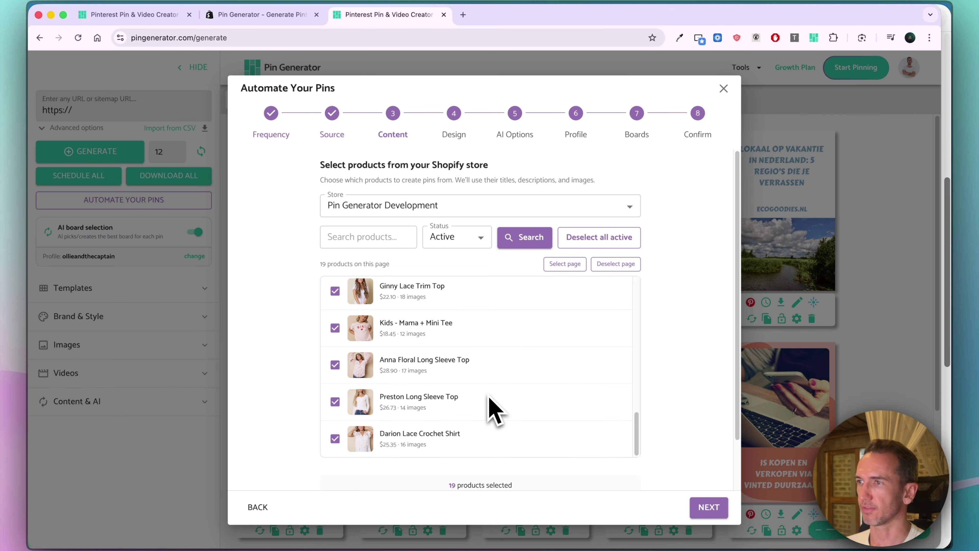
scroll(492, 409, up, 10)
scroll(682, 380, down, 3)
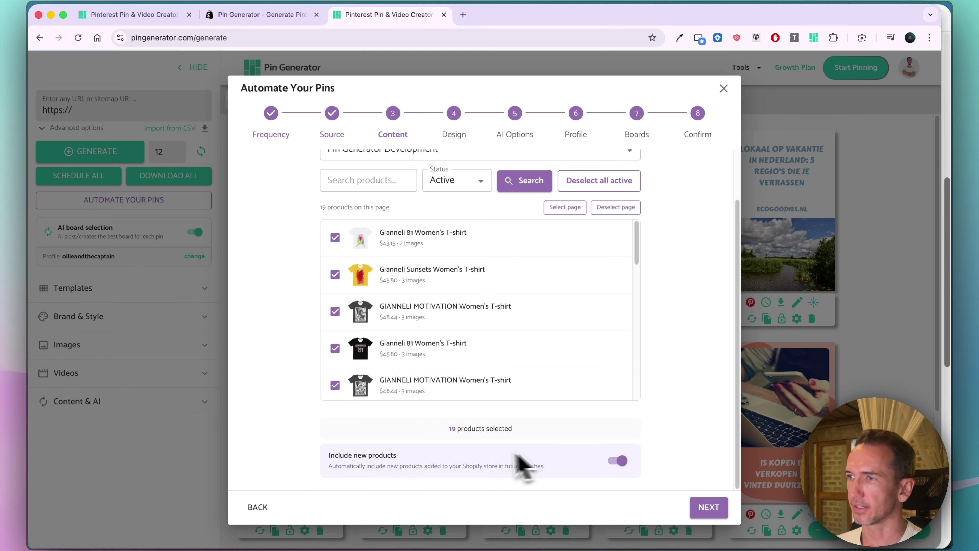
drag(331, 461, 577, 468)
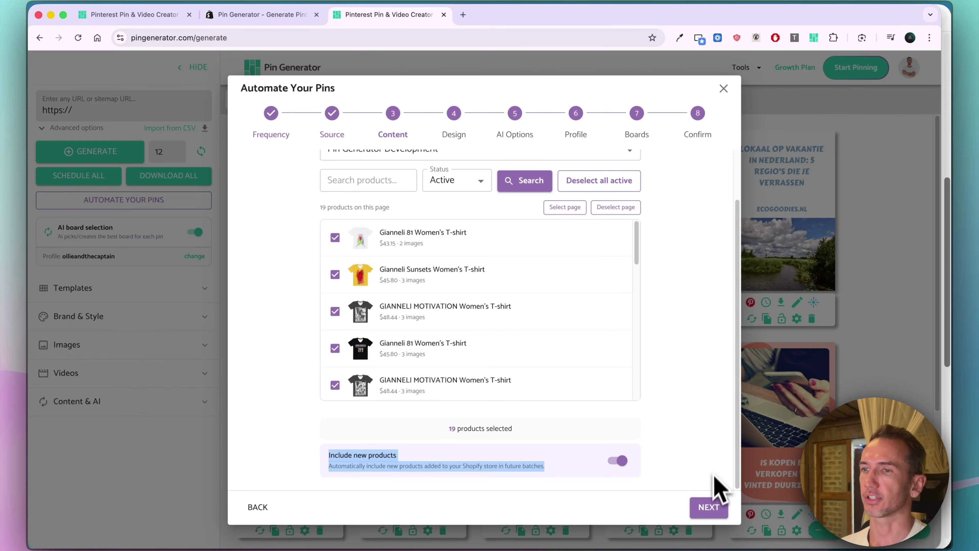
click(707, 510)
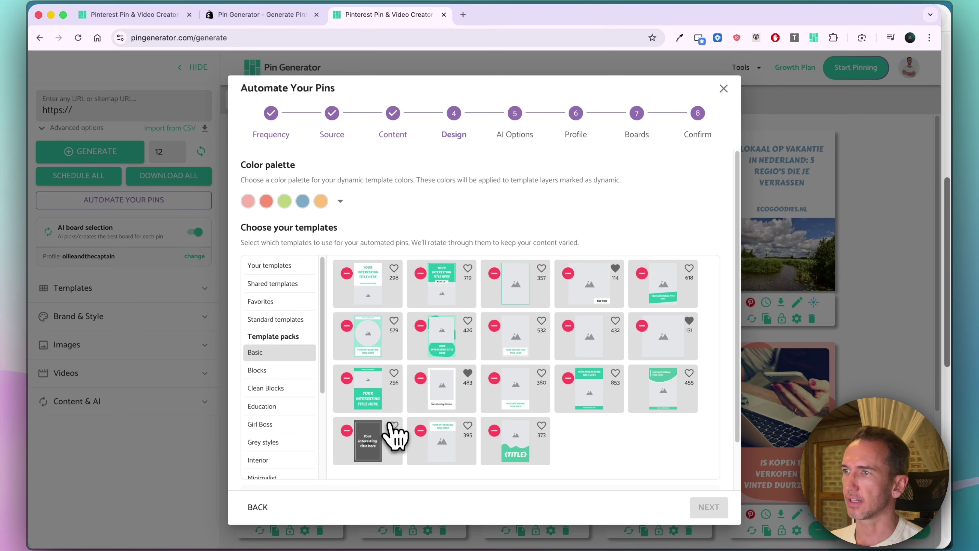
Select the four Basic pack templates with 256, 432, 131 and 853 likes and continue to the AI options
click(366, 390)
click(593, 341)
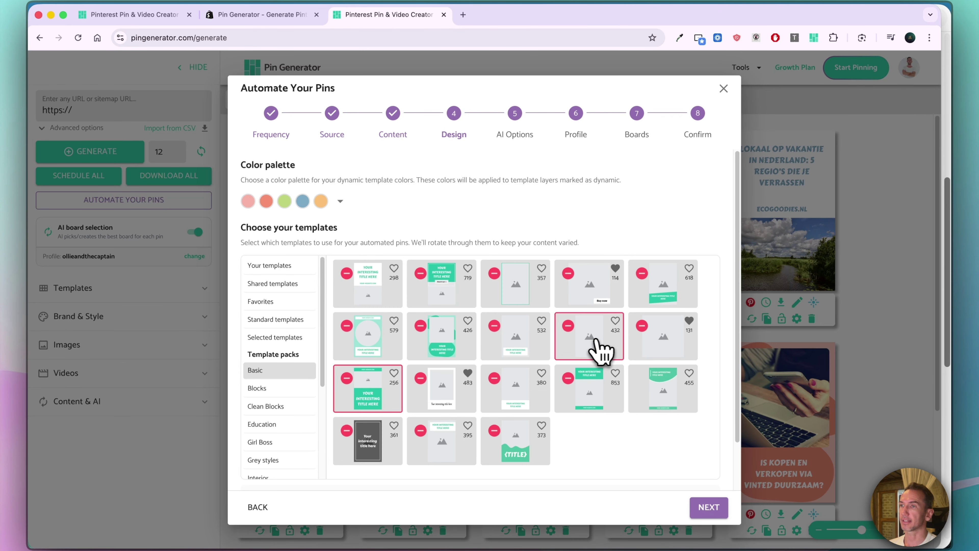
click(660, 343)
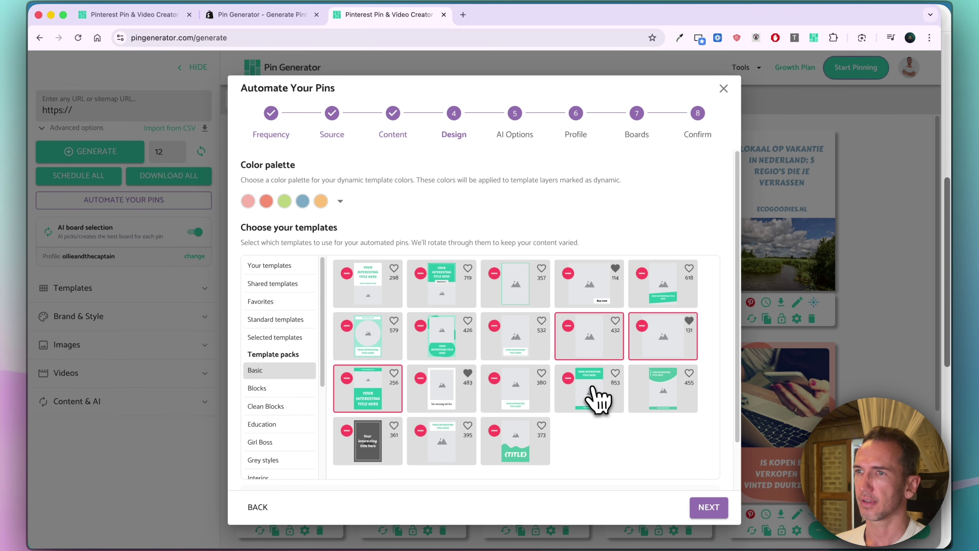
click(596, 401)
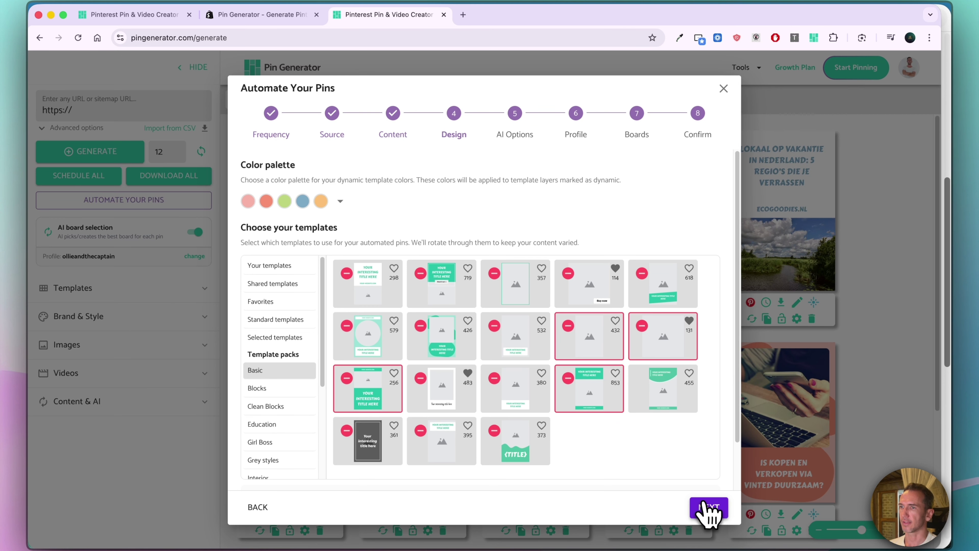
click(708, 508)
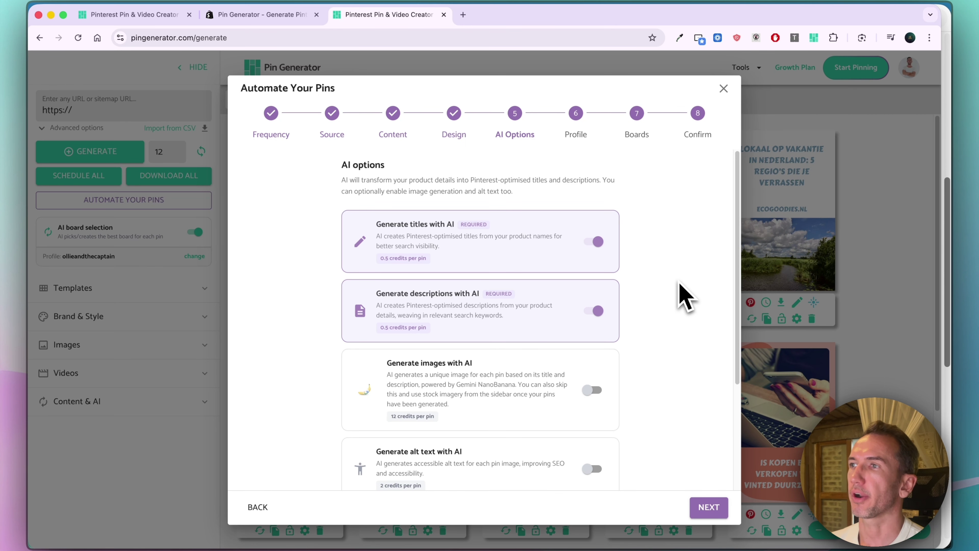
Review the required AI title and description options and enable AI image generation for the pins
drag(390, 294, 477, 298)
click(538, 298)
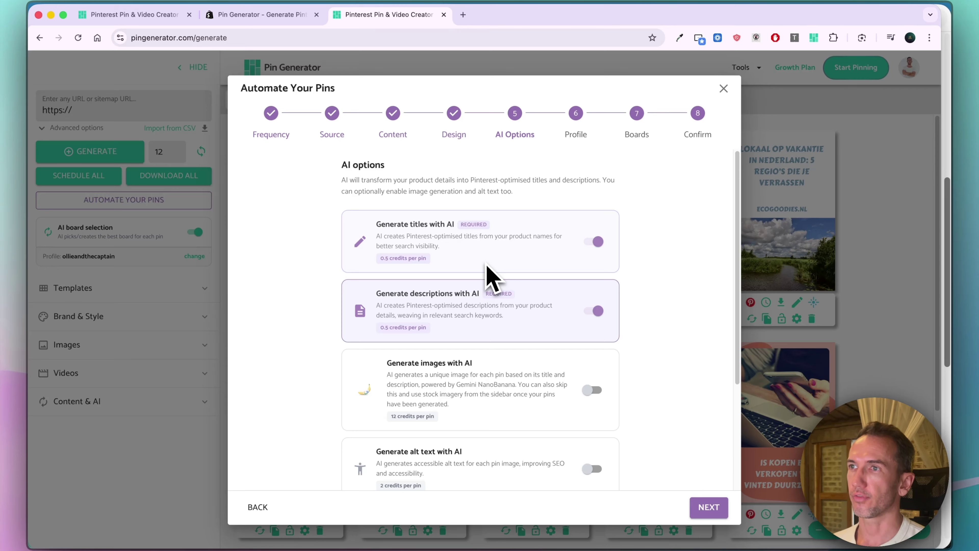
scroll(631, 267, down, 2)
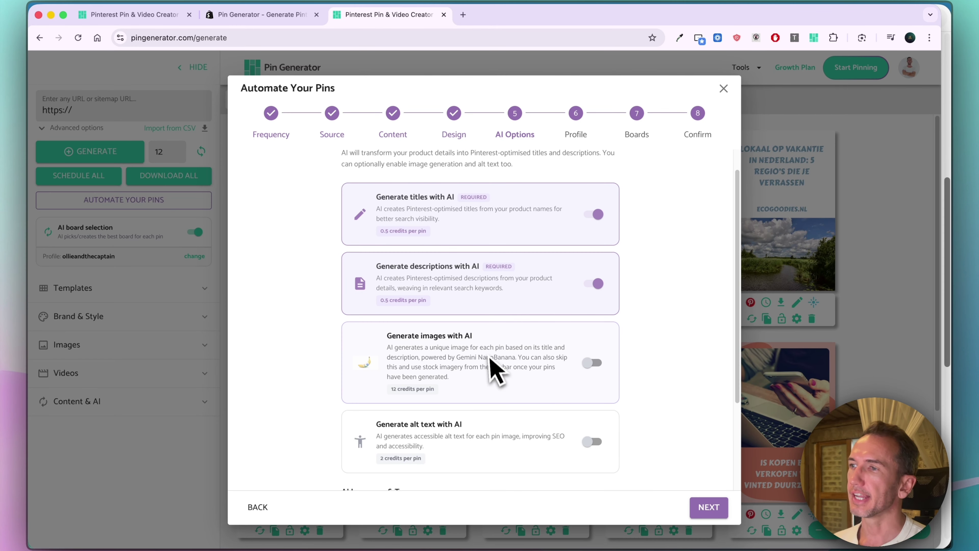
scroll(445, 359, down, 3)
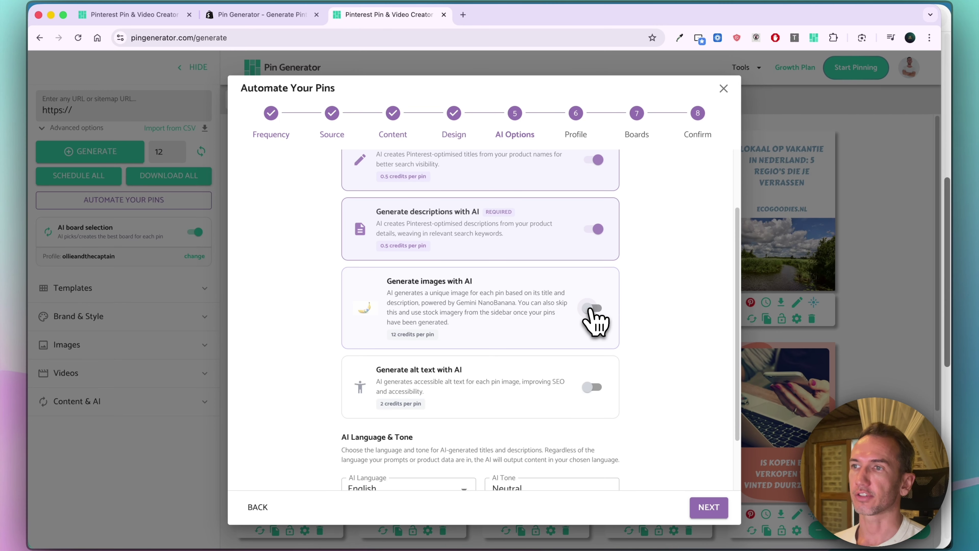
click(591, 308)
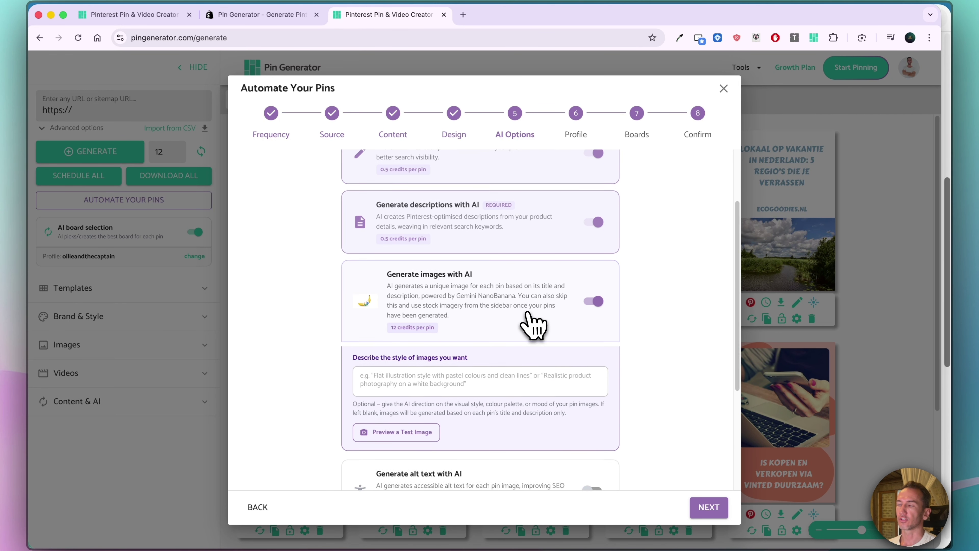
Go back to the content stage to look over the product images, and return to the AI options
click(257, 508)
click(258, 507)
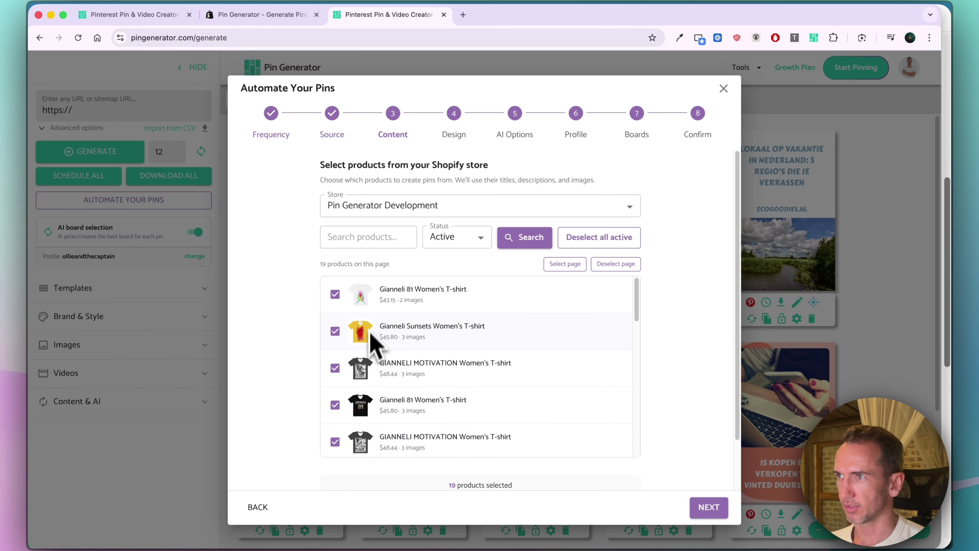
scroll(370, 380, down, 1)
scroll(370, 379, up, 1)
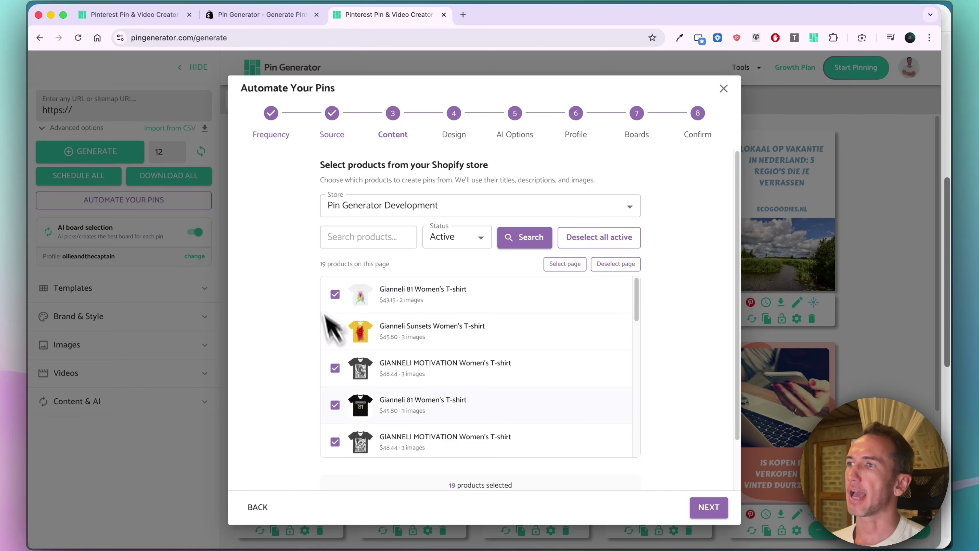
click(710, 507)
click(709, 507)
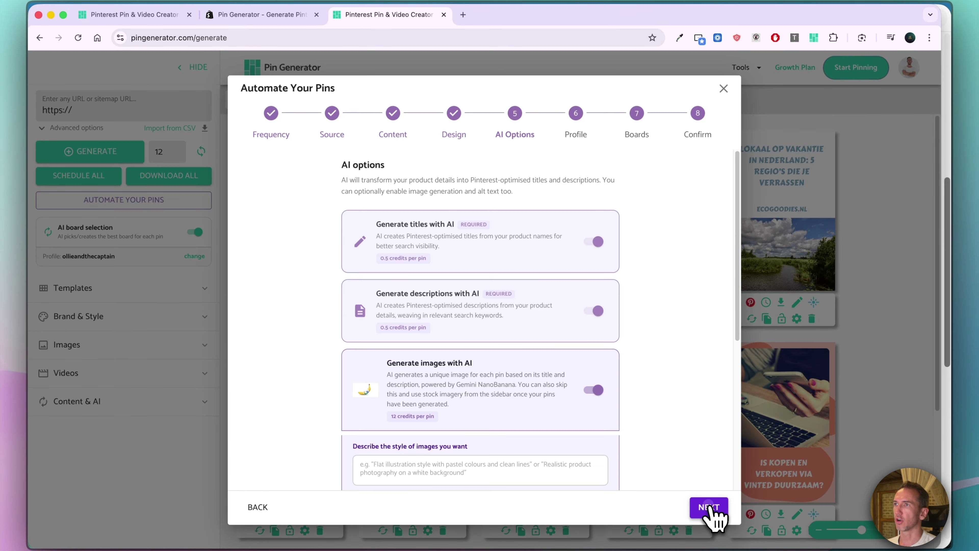
Describe the image style as "Create me an e-commerce-style image of the product on a plain white background." and generate a test image
scroll(626, 313, down, 5)
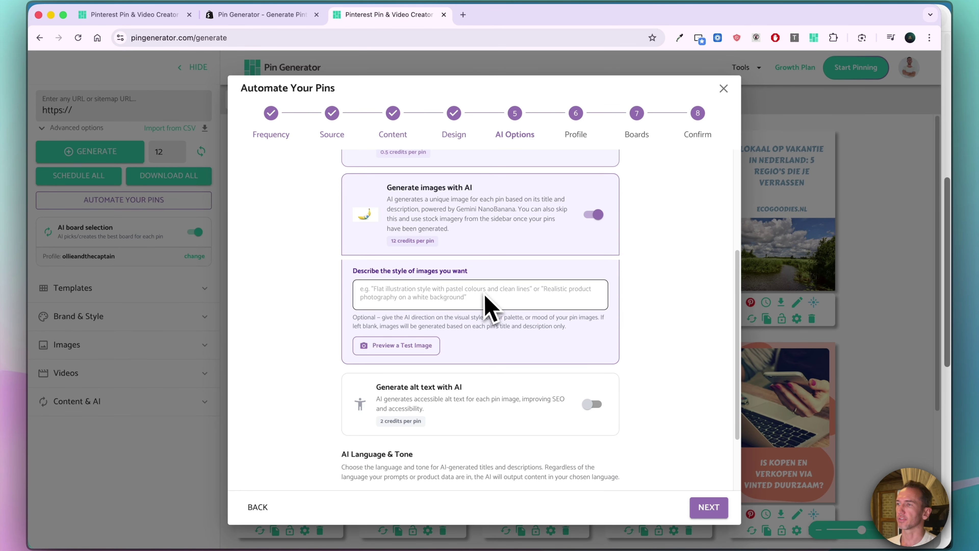
scroll(468, 216, up, 1)
click(456, 305)
key(fn)
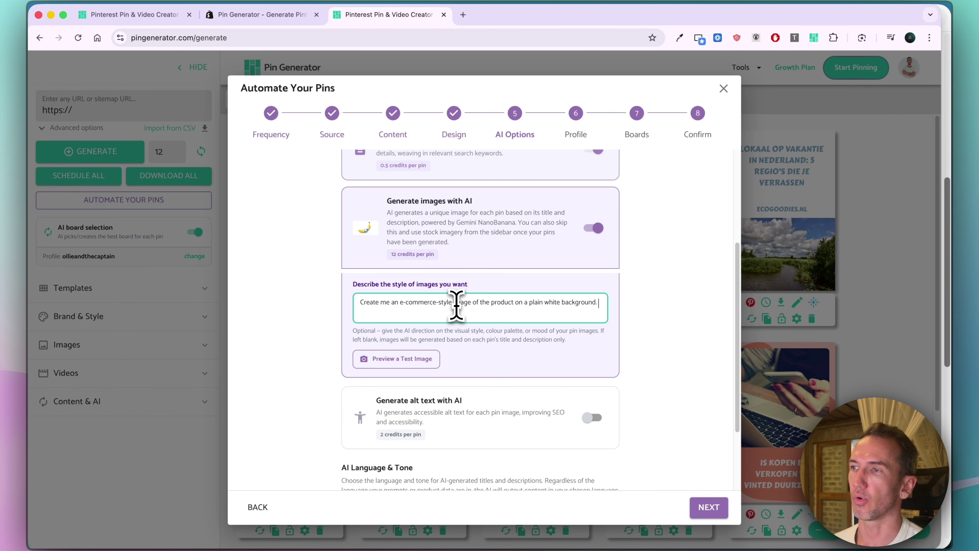
click(410, 362)
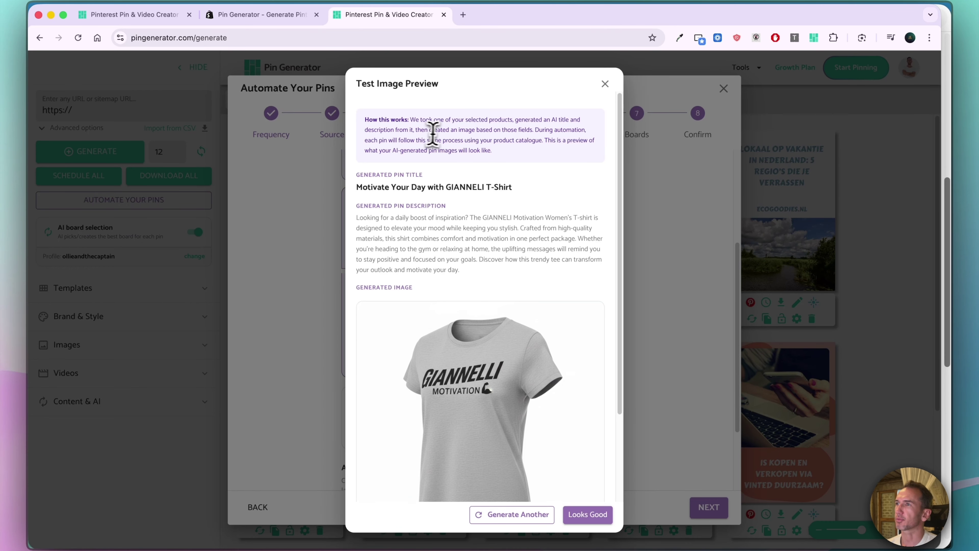
Examine the test preview's explanation, generated pin title, description and product image
drag(387, 131, 545, 135)
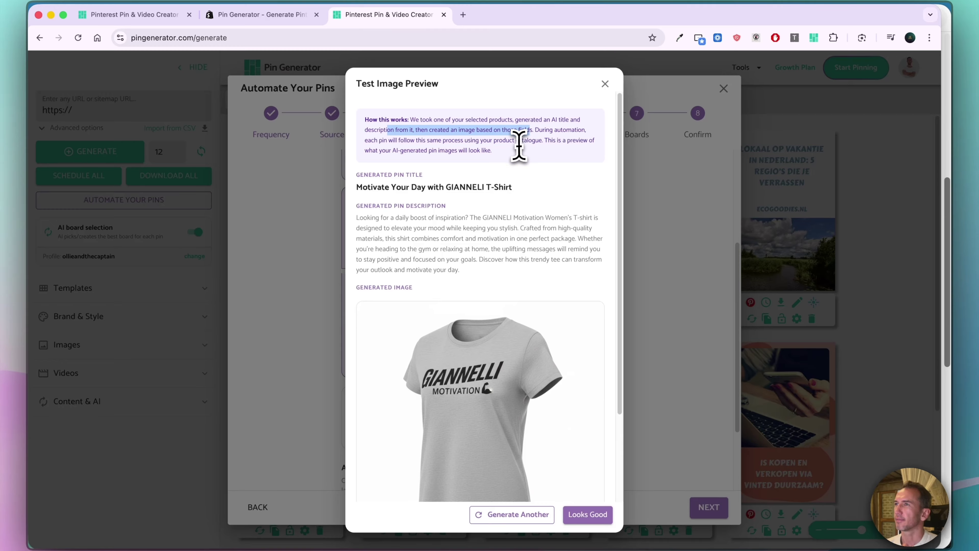
click(544, 140)
scroll(555, 159, down, 1)
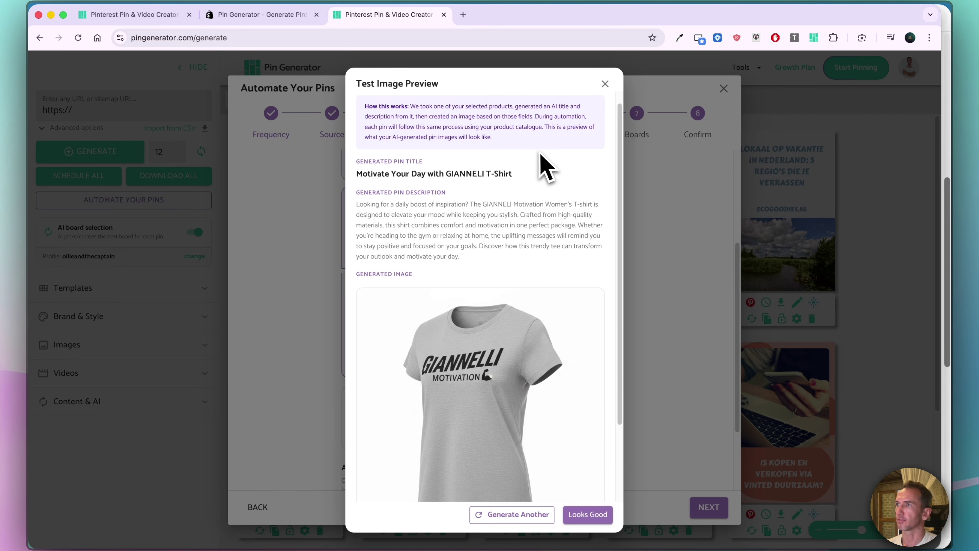
drag(357, 176, 524, 169)
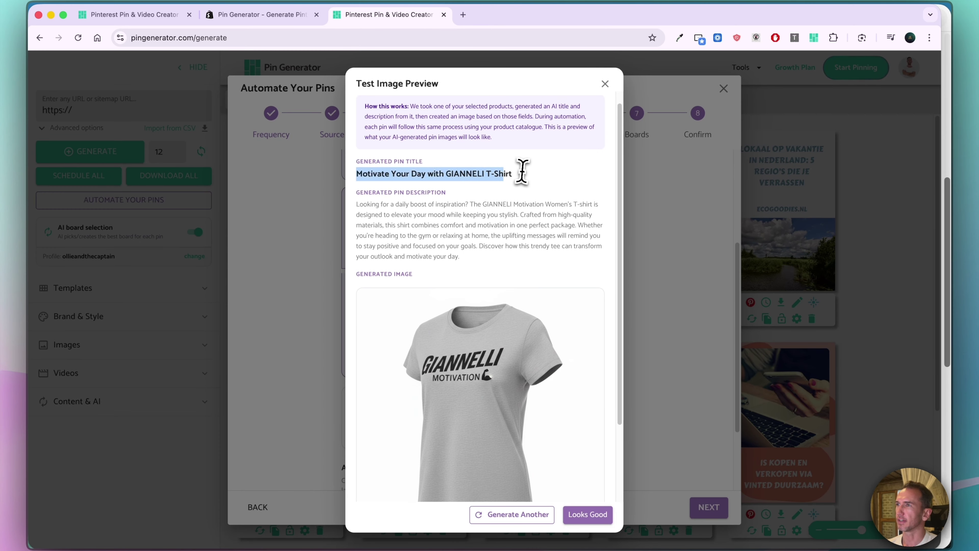
scroll(527, 189, down, 2)
drag(358, 176, 551, 234)
scroll(551, 235, down, 2)
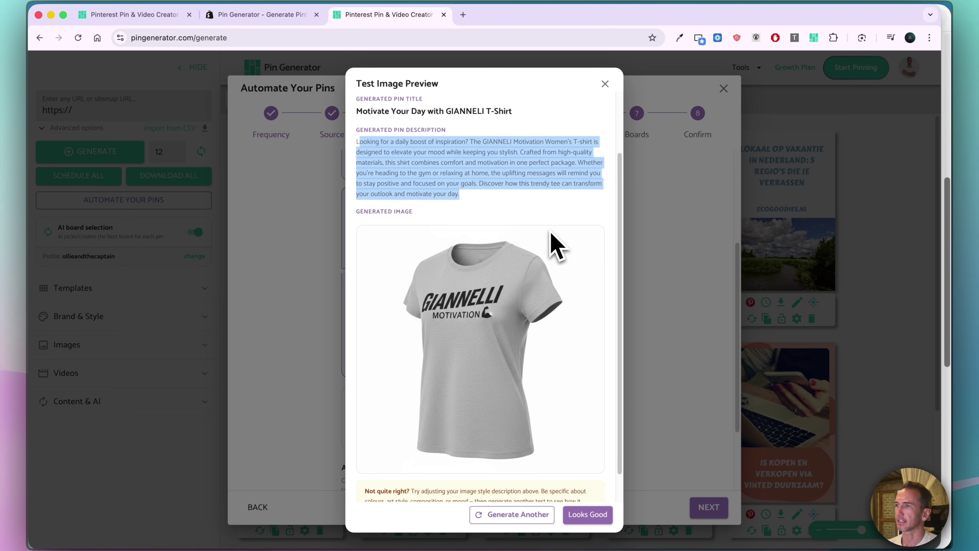
scroll(500, 339, down, 2)
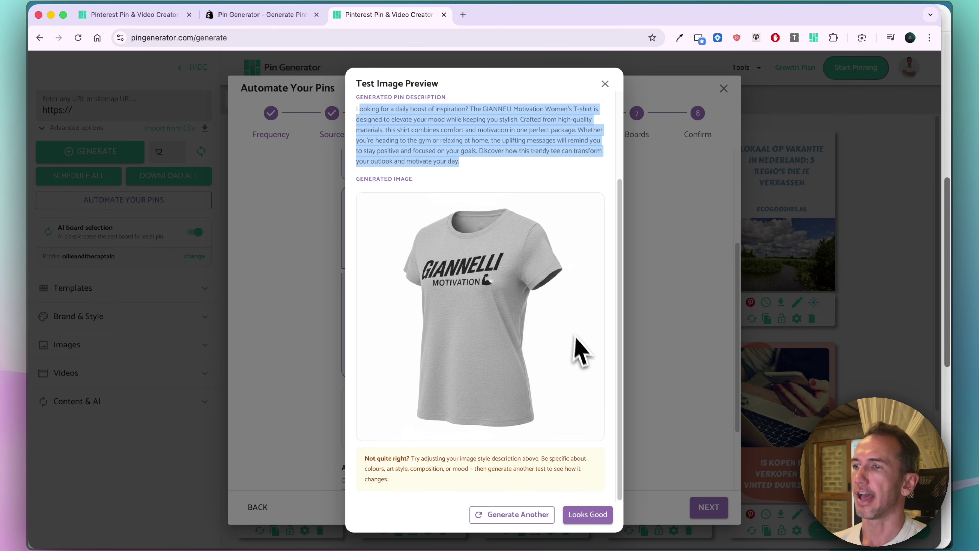
Close the test image preview, turn off AI image generation, and look through the AI language choices, keeping English
click(673, 415)
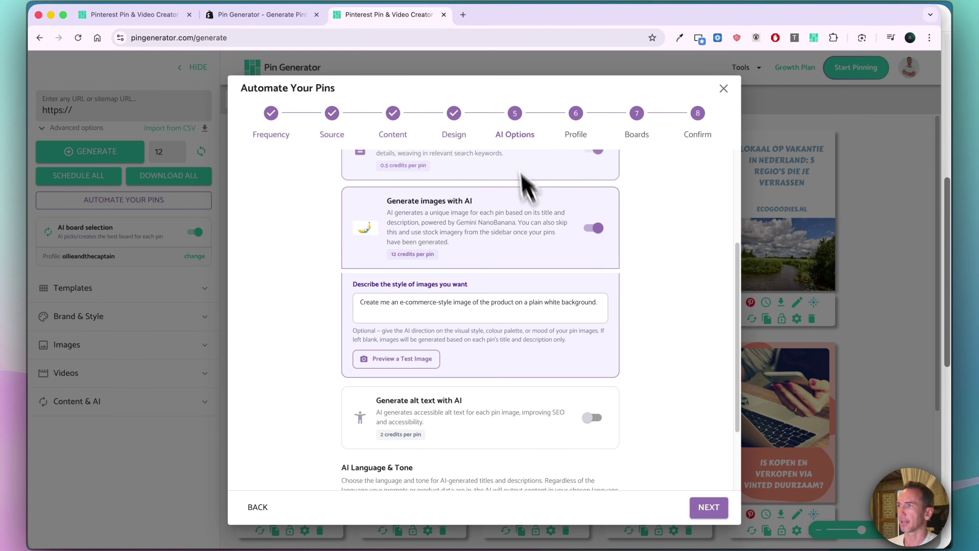
click(596, 228)
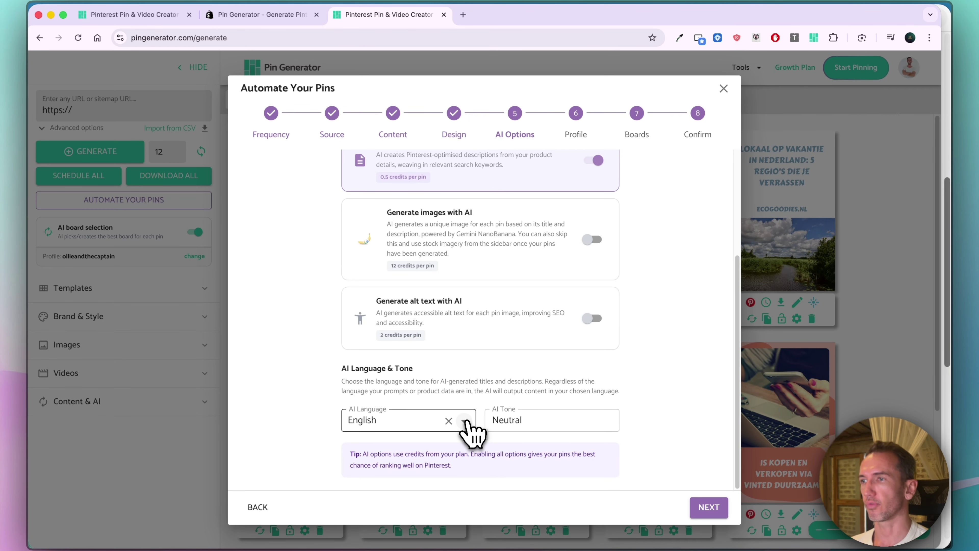
click(465, 421)
scroll(421, 363, up, 1)
scroll(419, 349, down, 10)
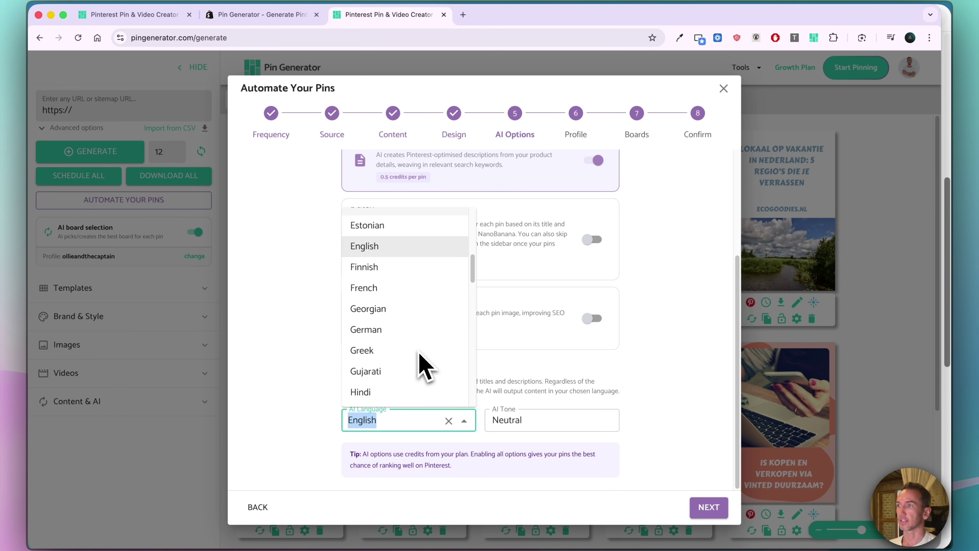
click(680, 385)
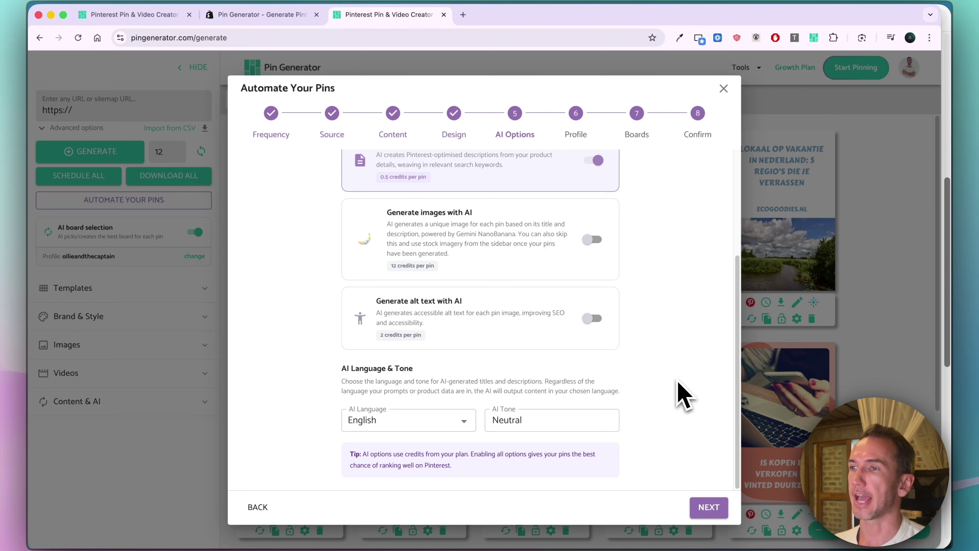
Choose giftsforkevin as the Pinterest profile to publish to and continue to the board assignment stage
click(708, 508)
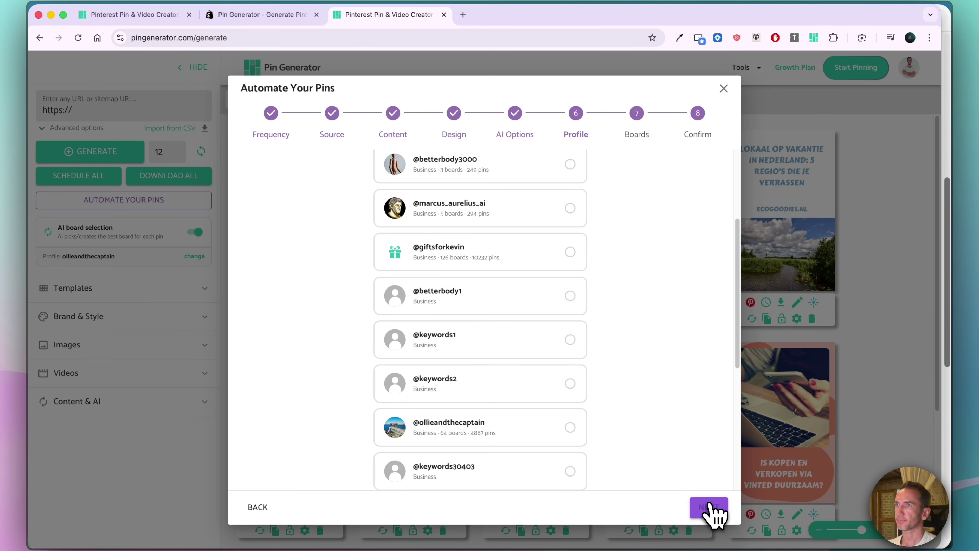
scroll(593, 411, up, 5)
scroll(592, 377, down, 2)
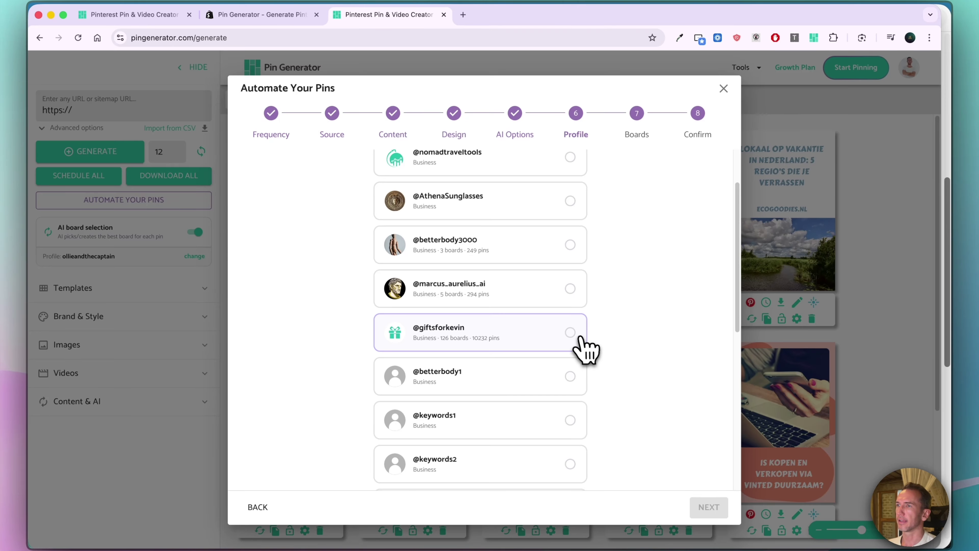
click(576, 342)
scroll(559, 349, up, 3)
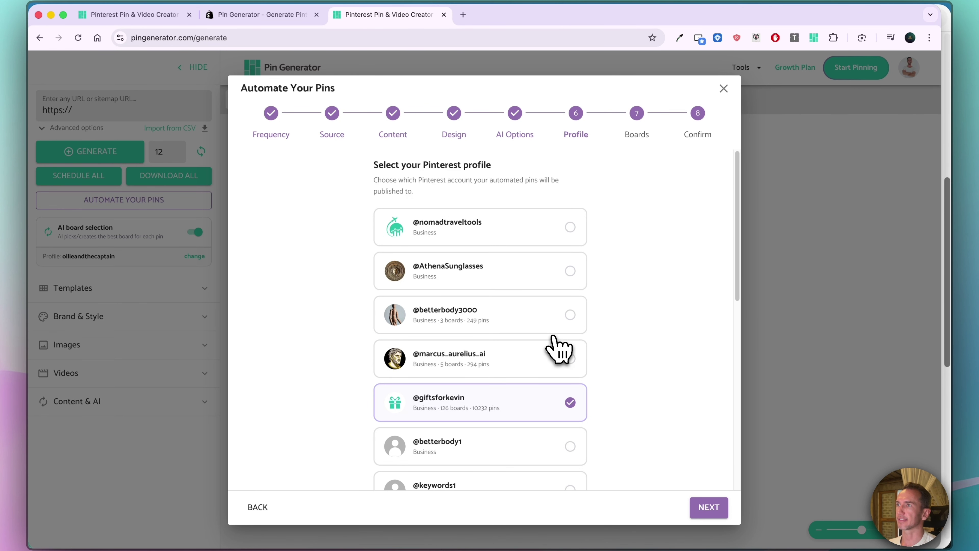
scroll(558, 349, down, 8)
scroll(559, 349, up, 10)
scroll(559, 349, down, 2)
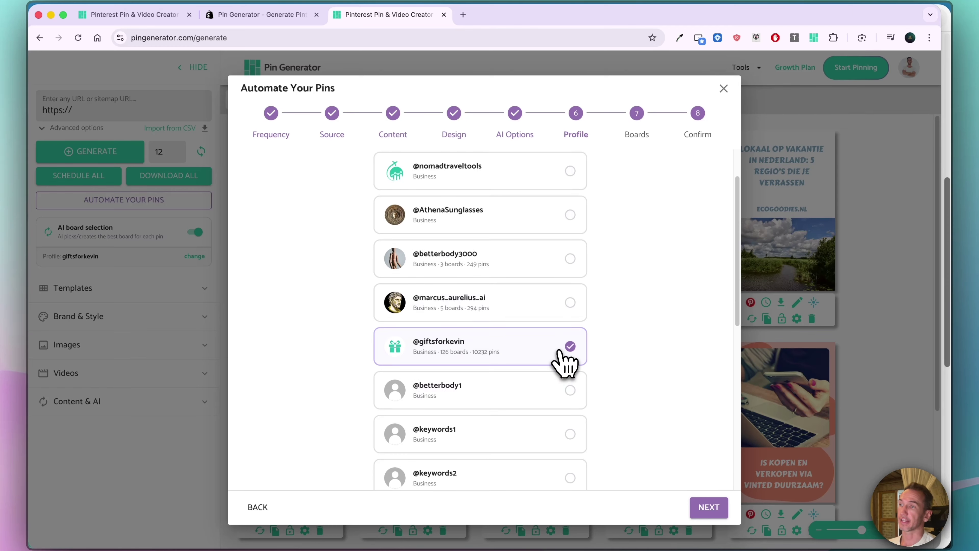
click(705, 507)
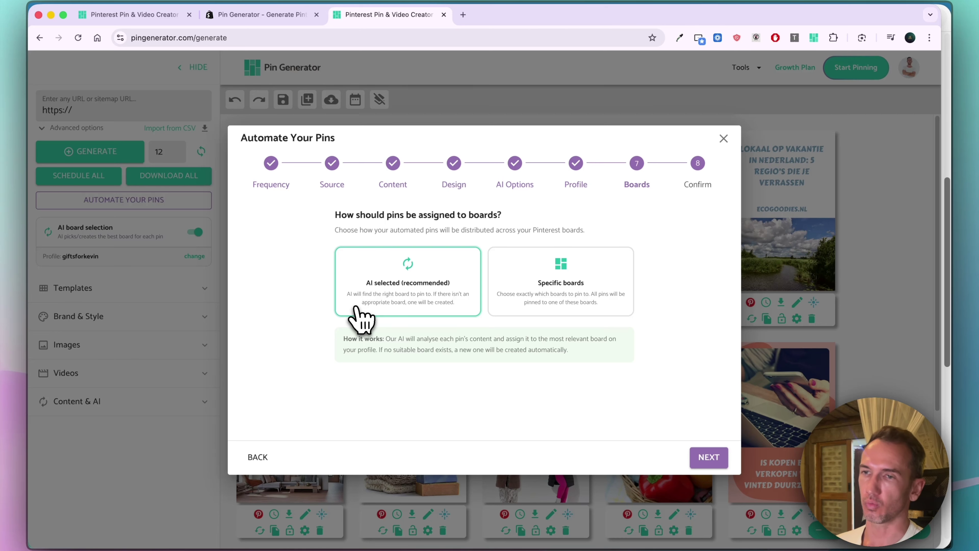
Try assigning the pins to the specific board "50th birthday gifts", and return to AI-selected boards
click(563, 278)
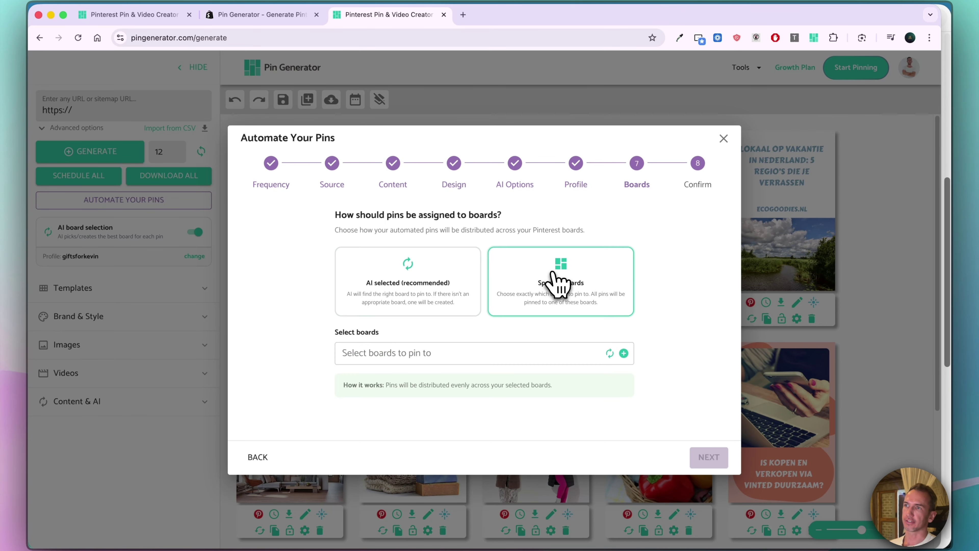
click(471, 353)
click(358, 244)
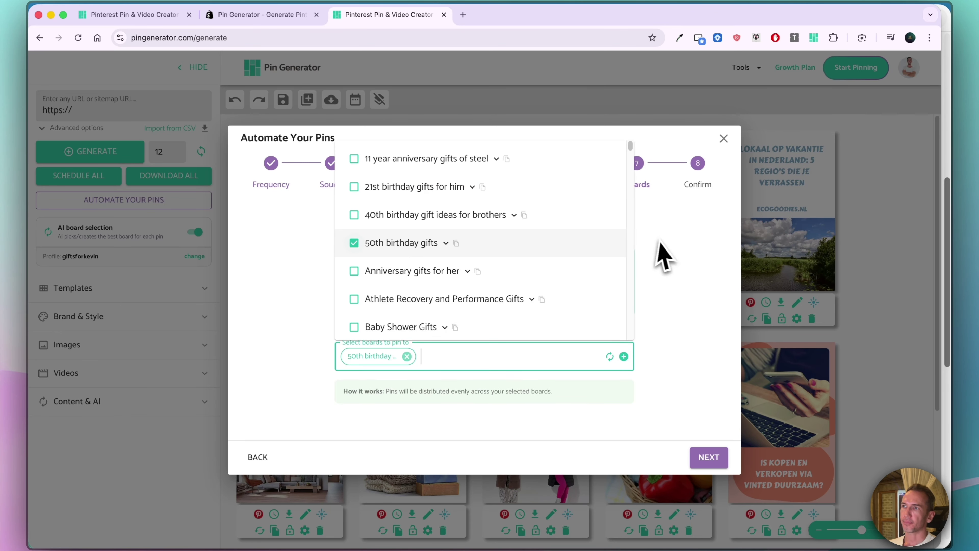
click(693, 353)
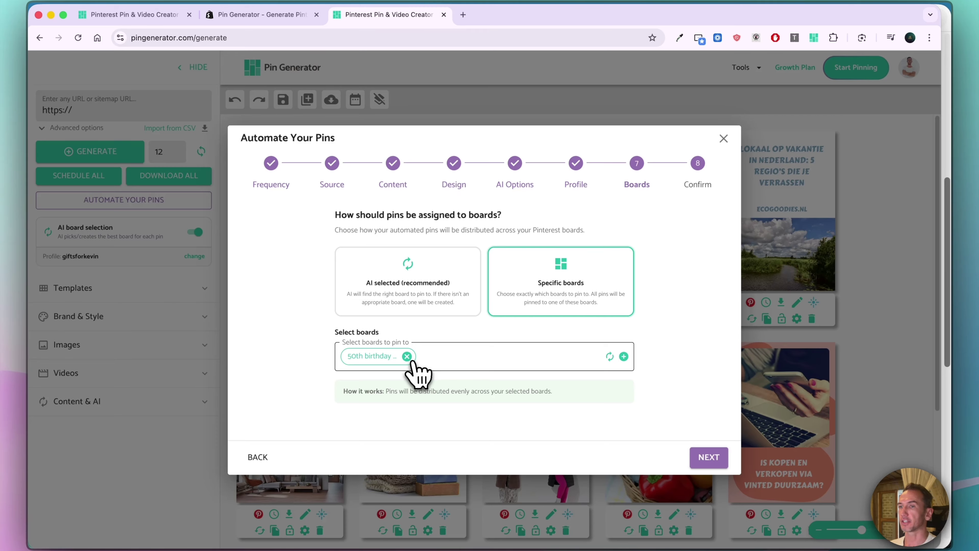
click(407, 356)
click(421, 279)
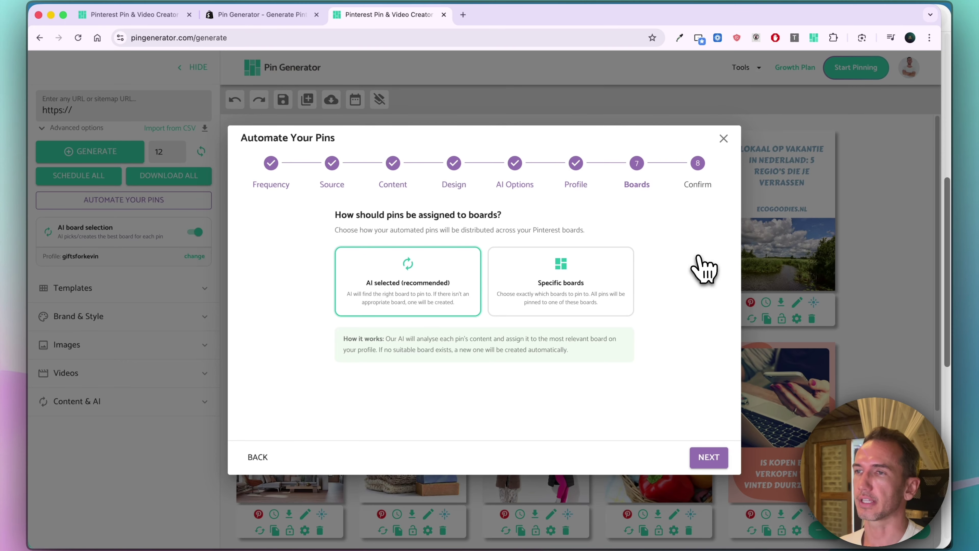
Continue to the confirmation stage, review the automation summary, and generate the first batch of pins
click(709, 457)
scroll(632, 328, down, 3)
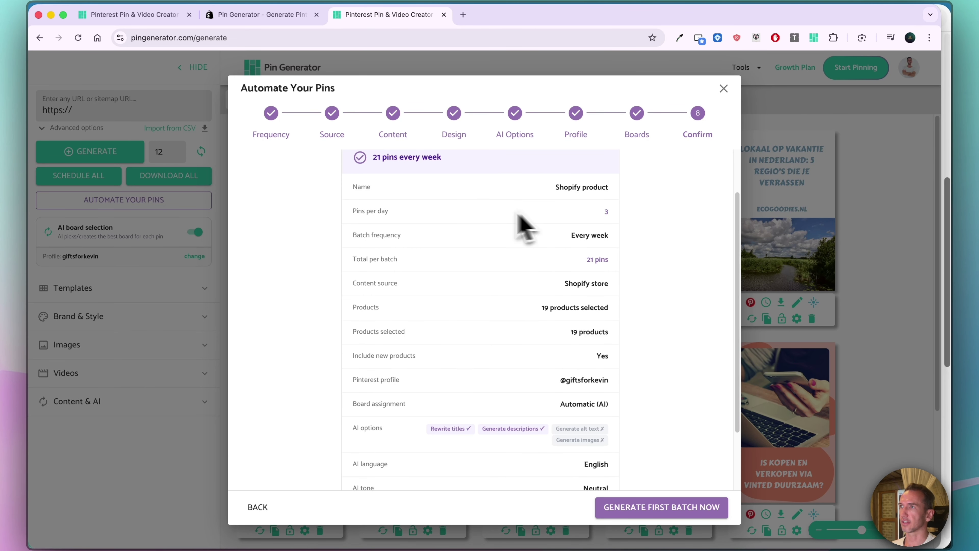
scroll(514, 220, down, 2)
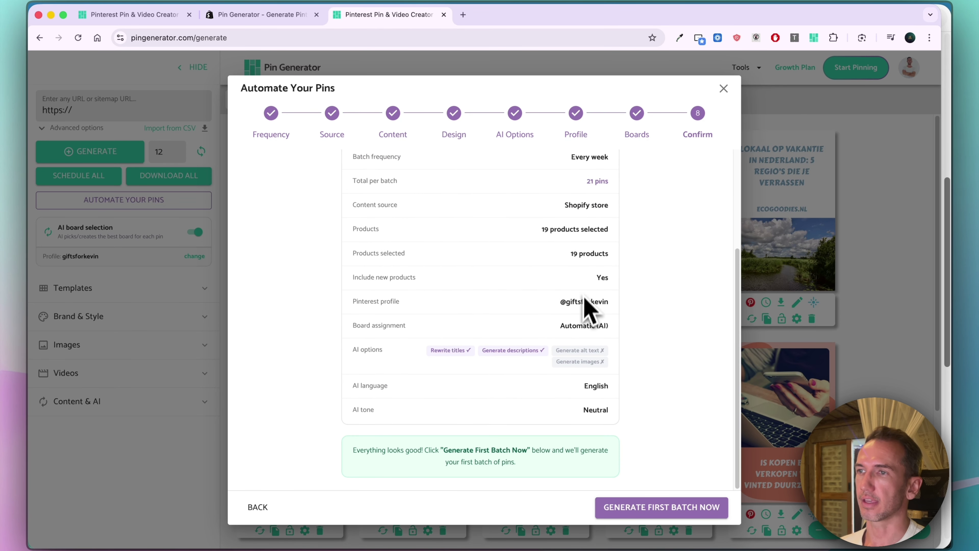
click(698, 509)
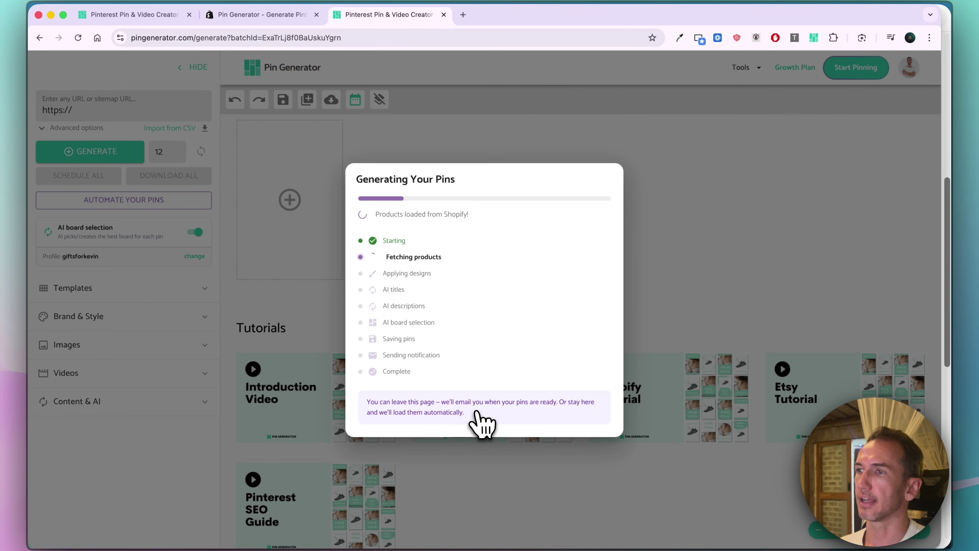
Read the notice about leaving the page during generation, and load the finished batch of pins for review
drag(464, 411, 362, 403)
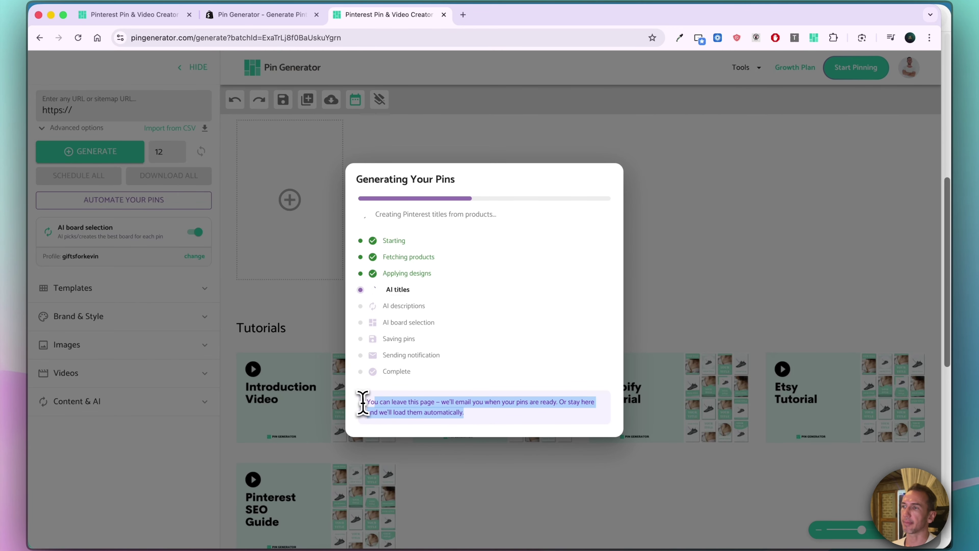
click(569, 360)
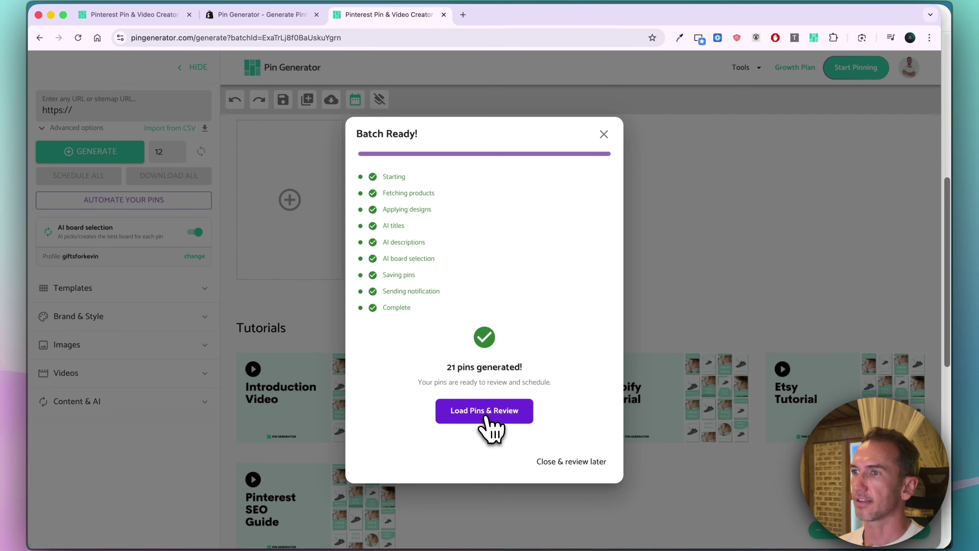
click(486, 420)
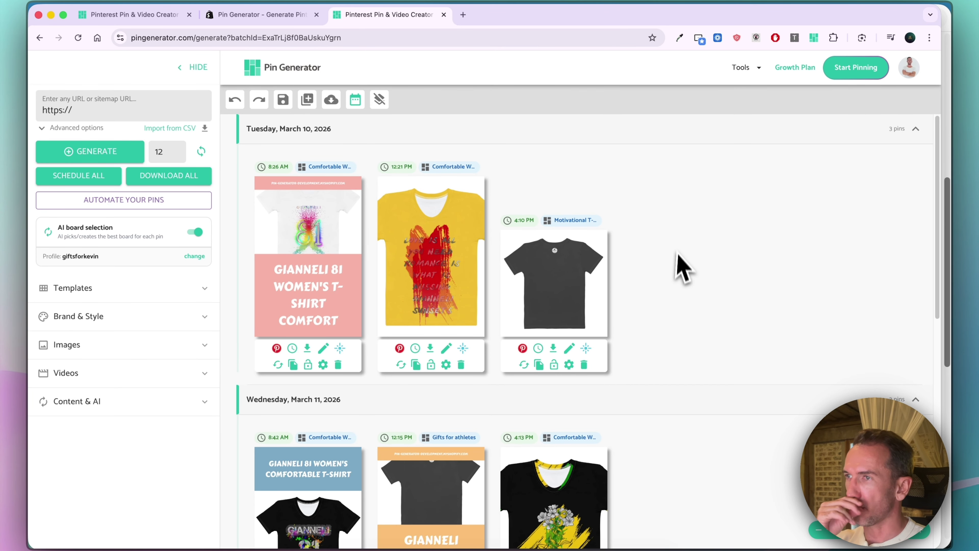
Look through the scheduled pins and inspect the Women's Gianneli Decency Tee pin's link, date and board without saving changes
scroll(686, 351, down, 3)
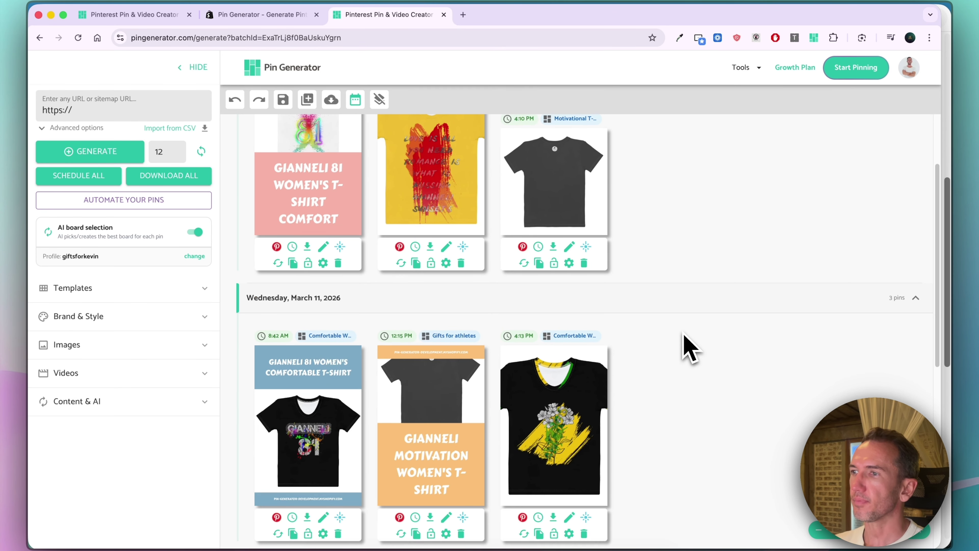
scroll(687, 350, down, 10)
click(446, 393)
drag(240, 320, 462, 321)
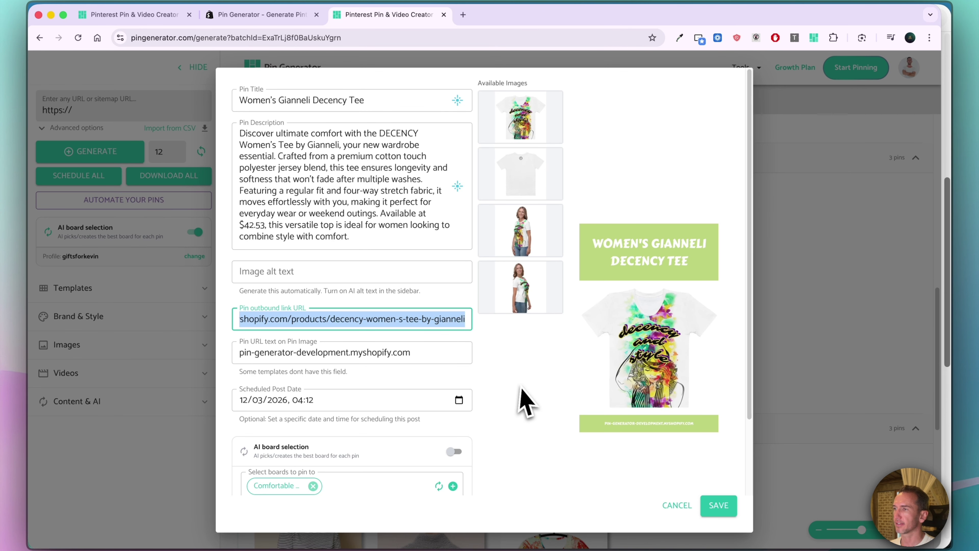
click(506, 381)
scroll(453, 449, down, 3)
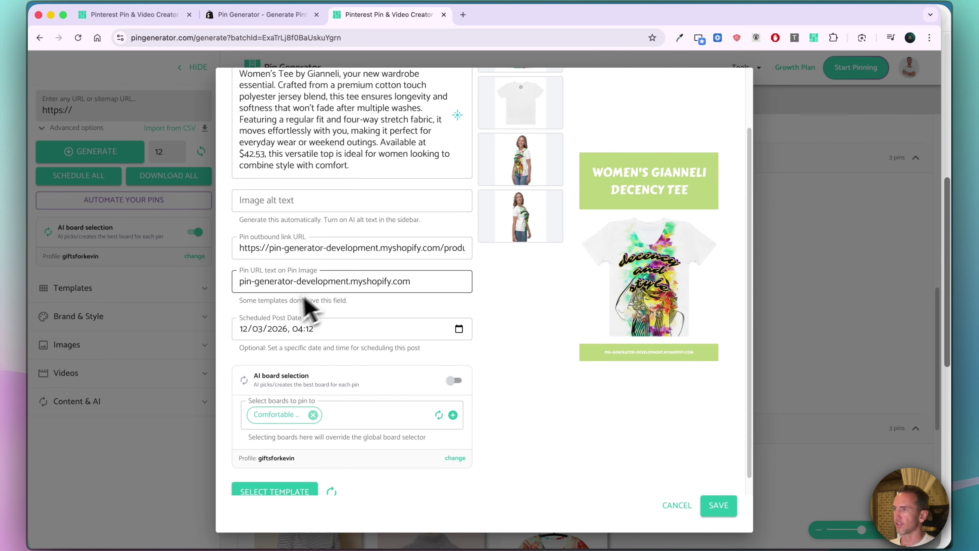
click(678, 508)
scroll(551, 317, up, 10)
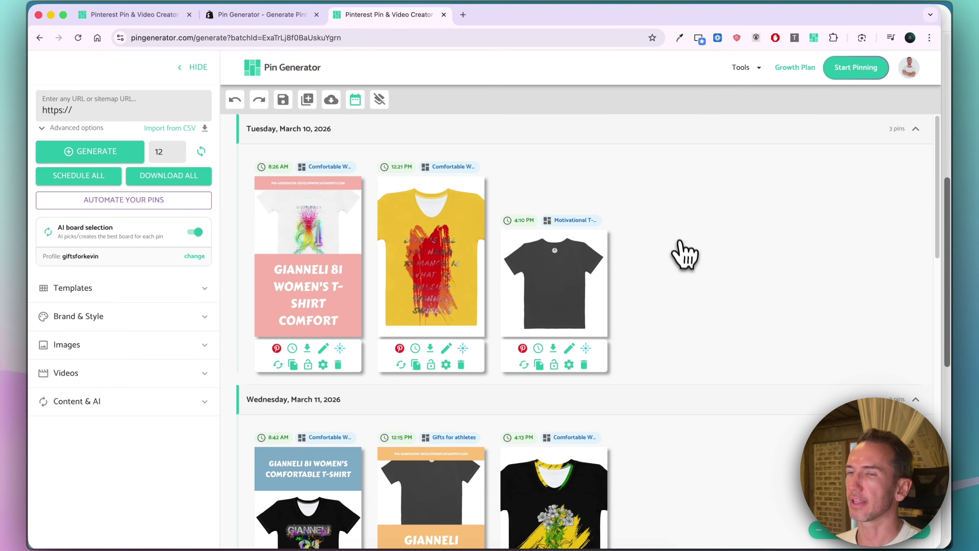
Apply the pastel purple, pink and blue color palette to the pins and look over the other brand and style settings
click(183, 316)
click(198, 406)
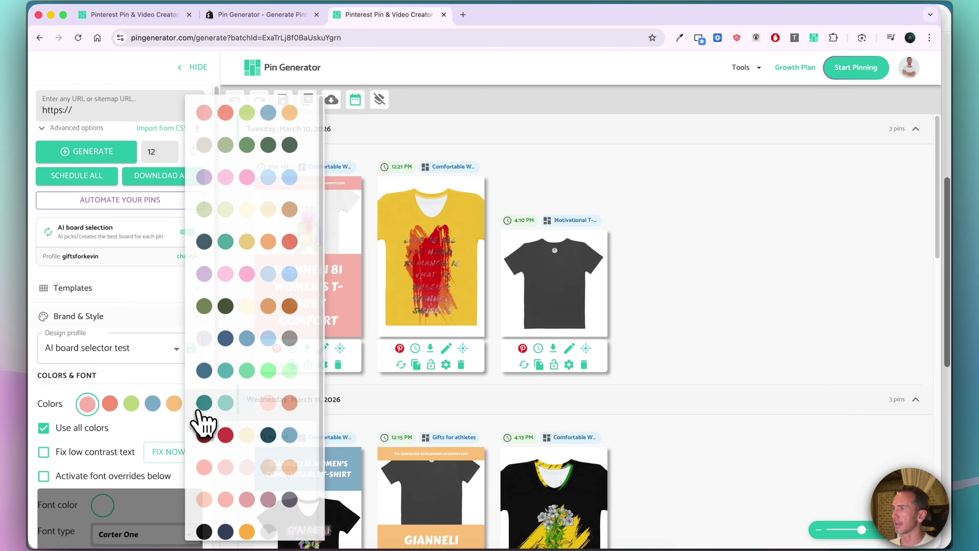
click(237, 284)
scroll(97, 340, down, 2)
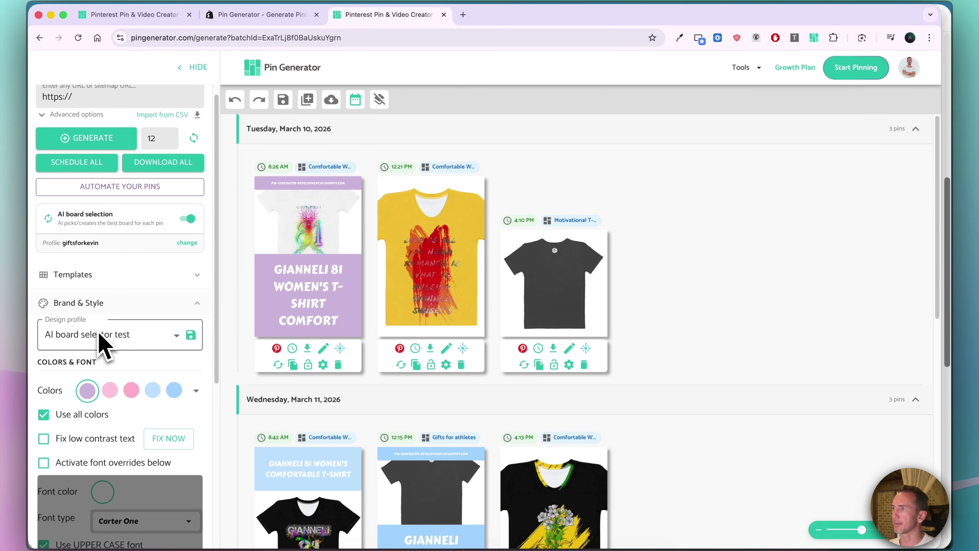
scroll(127, 434, down, 5)
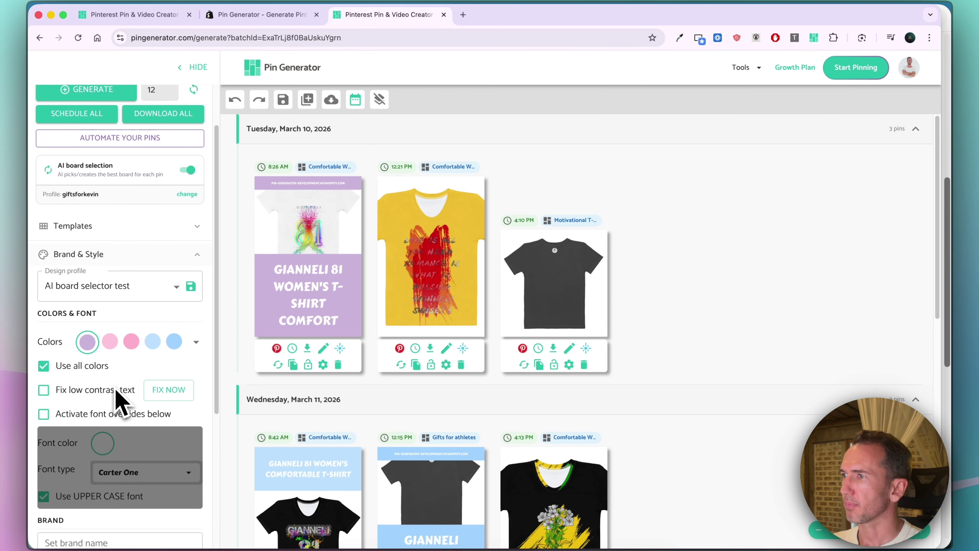
scroll(125, 390, up, 2)
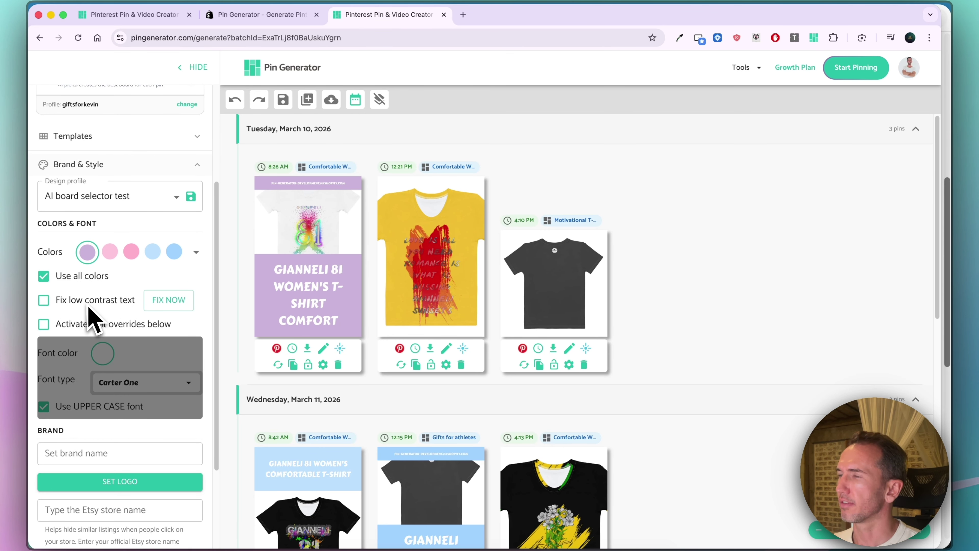
scroll(199, 239, up, 2)
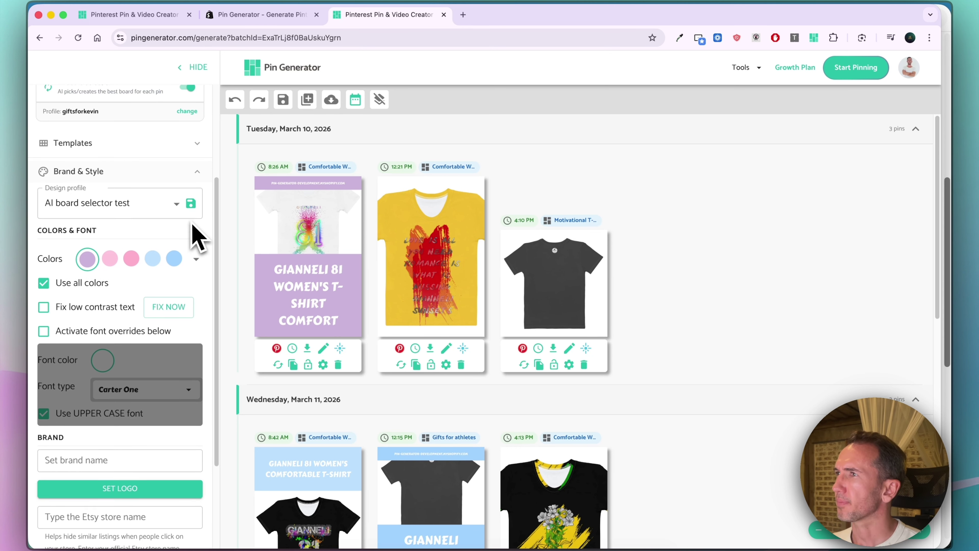
click(197, 177)
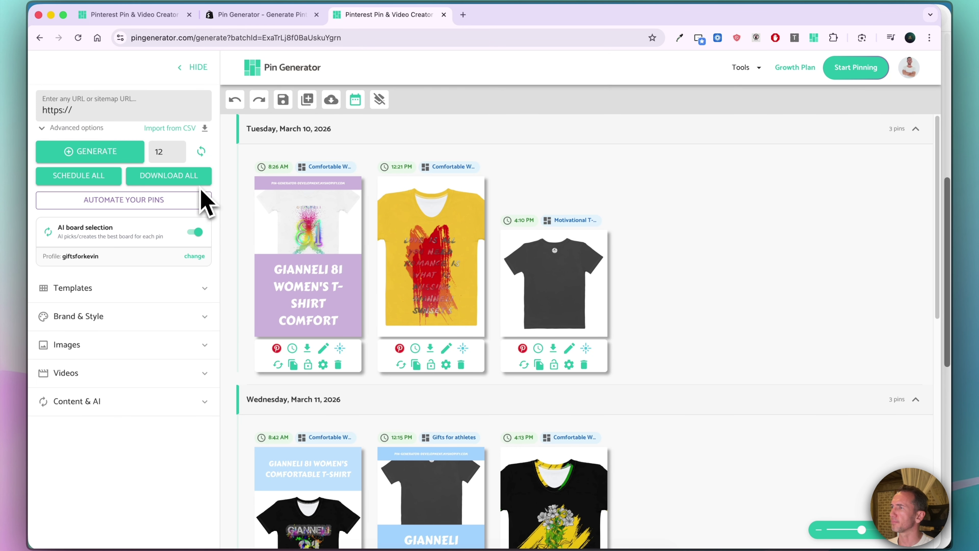
Auto-detect the image fit for all pins and look over the refitted product images
click(185, 346)
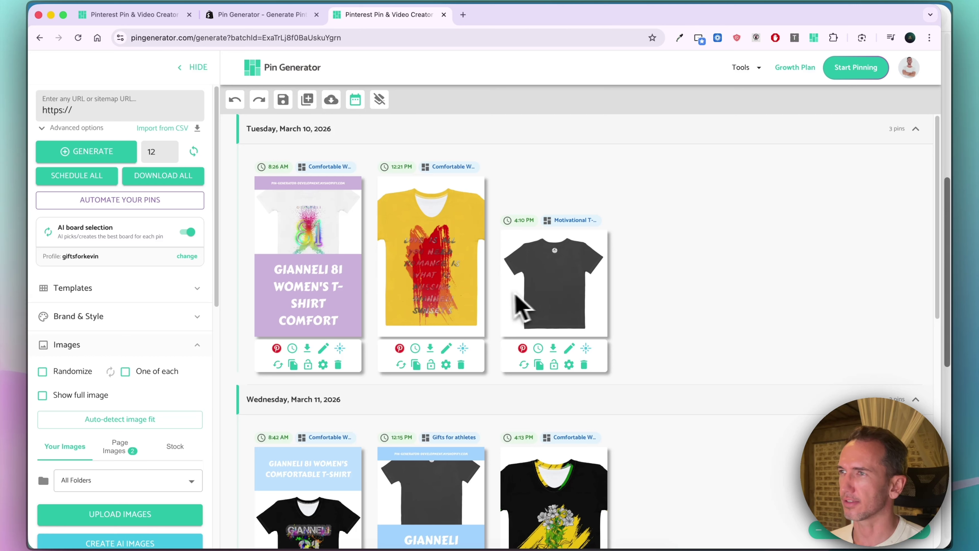
mouse_move(139, 424)
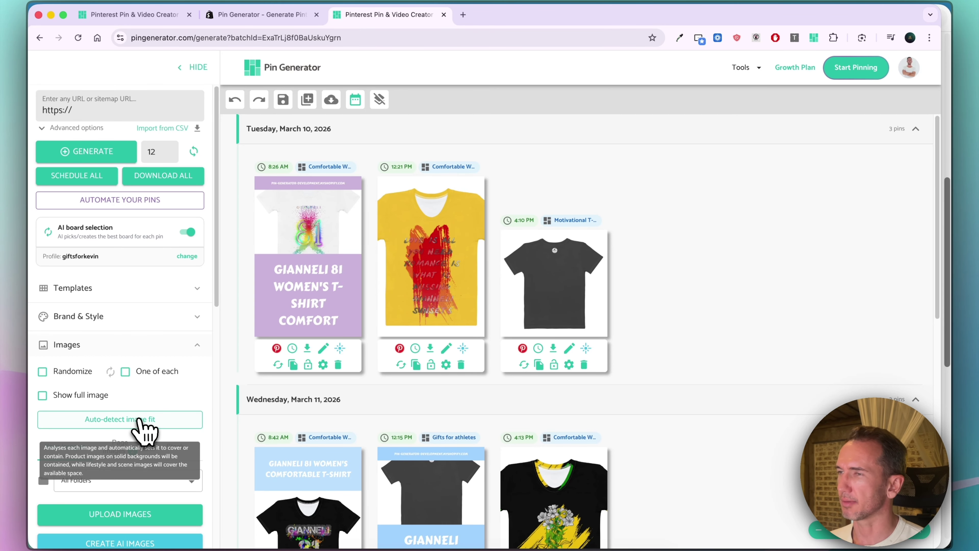
click(142, 424)
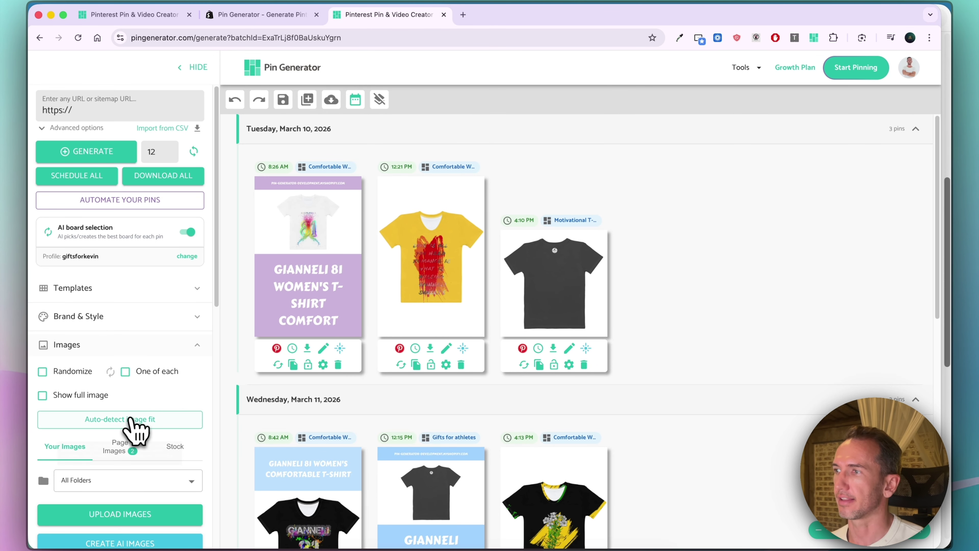
scroll(422, 332, down, 1)
scroll(389, 389, down, 4)
scroll(331, 385, up, 5)
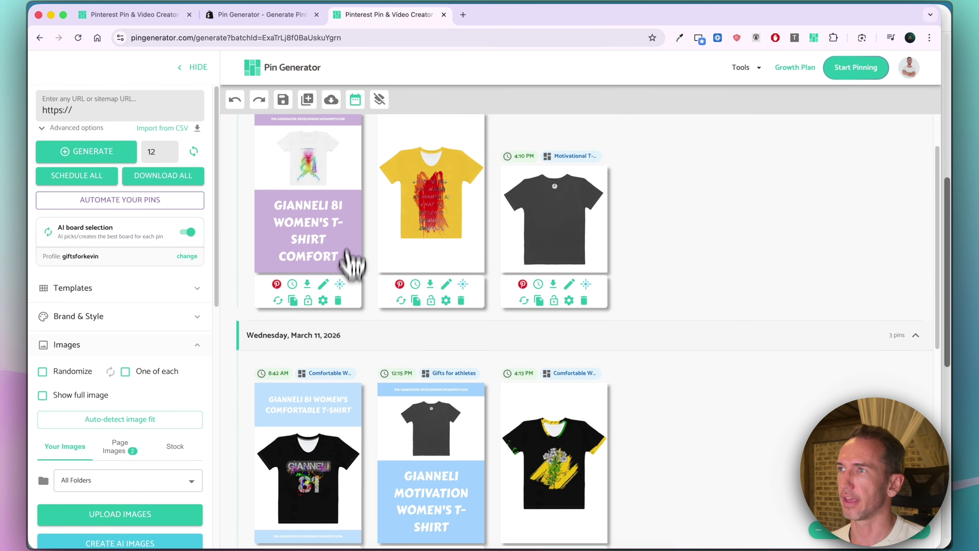
Switch the product image of the first Tuesday, March 10 pin to the cover fit
click(300, 233)
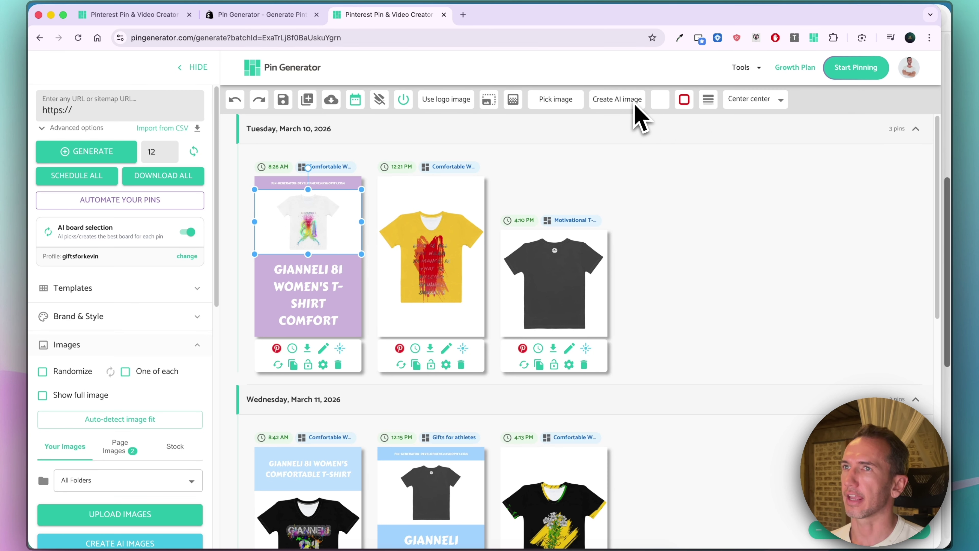
click(493, 102)
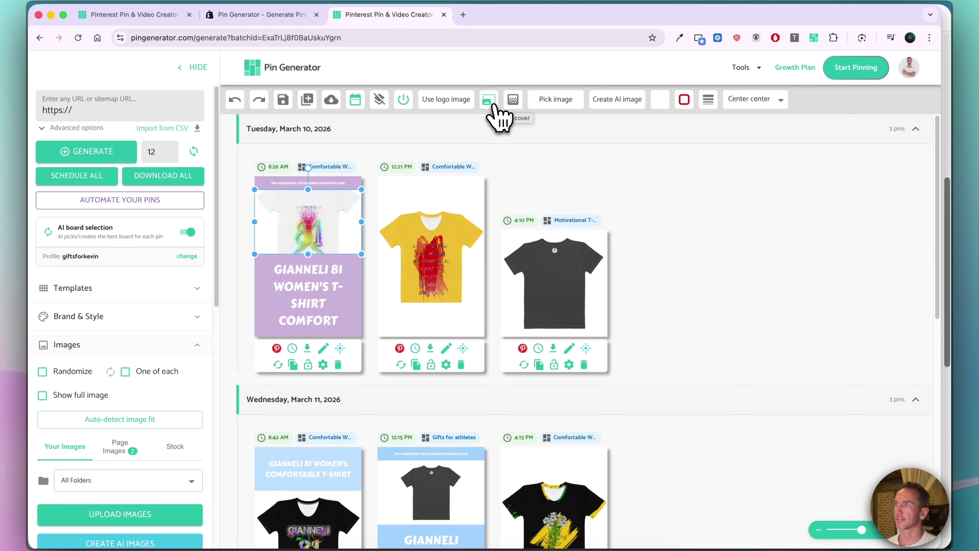
Turn off the cover fit on the product image of the first Tuesday, March 10 pin
click(490, 101)
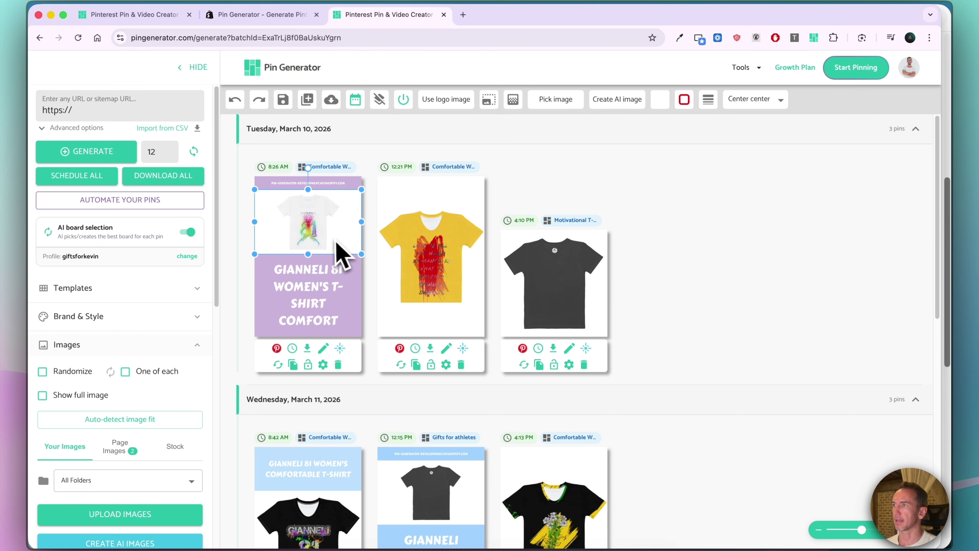
click(688, 319)
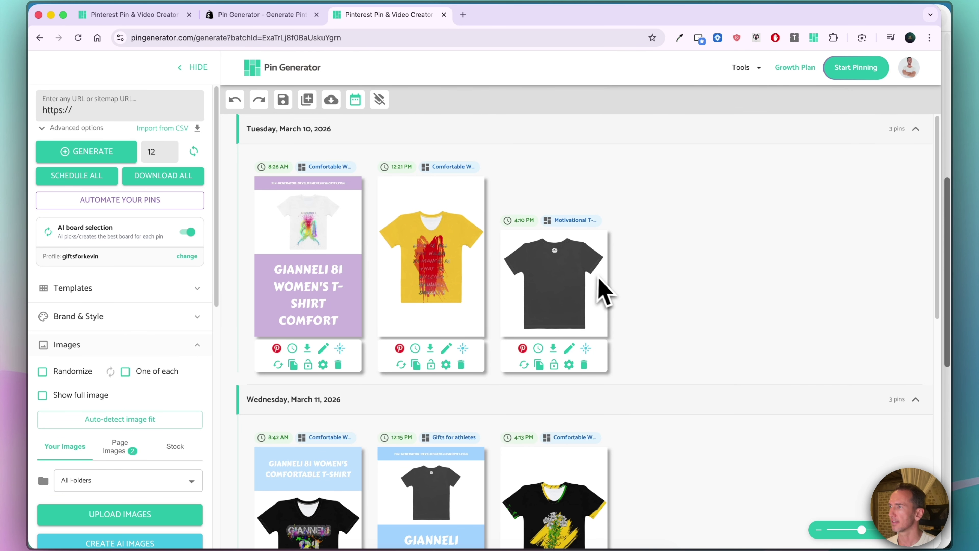
Place the uploaded picture of the animal leaping above the clouds on the 12:21 PM pin for Tuesday, March 10
scroll(146, 442, down, 10)
drag(58, 408, 443, 336)
drag(103, 337, 447, 347)
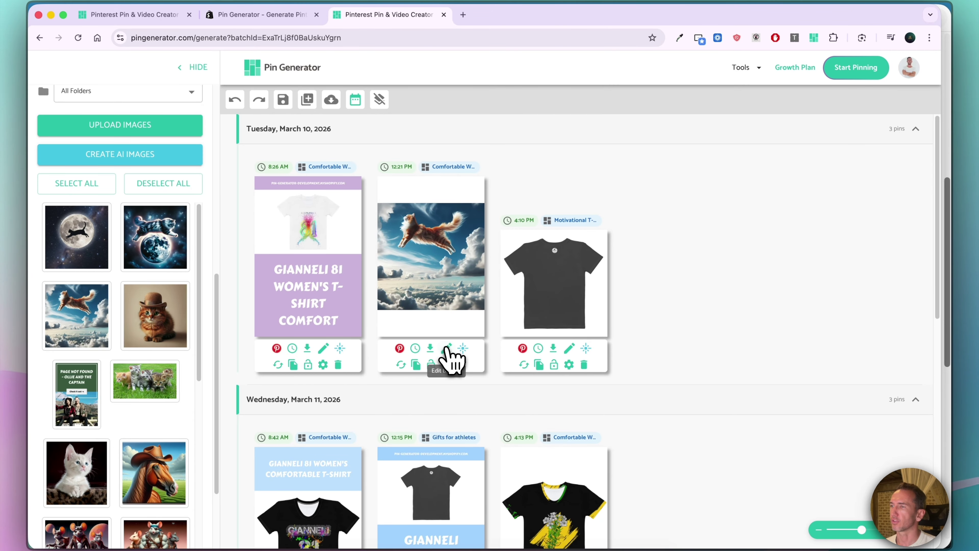
Give the Gianneli Sunsets Women's T-shirt pin the photo of the woman wearing the shirt and set that image to cover fit
click(447, 348)
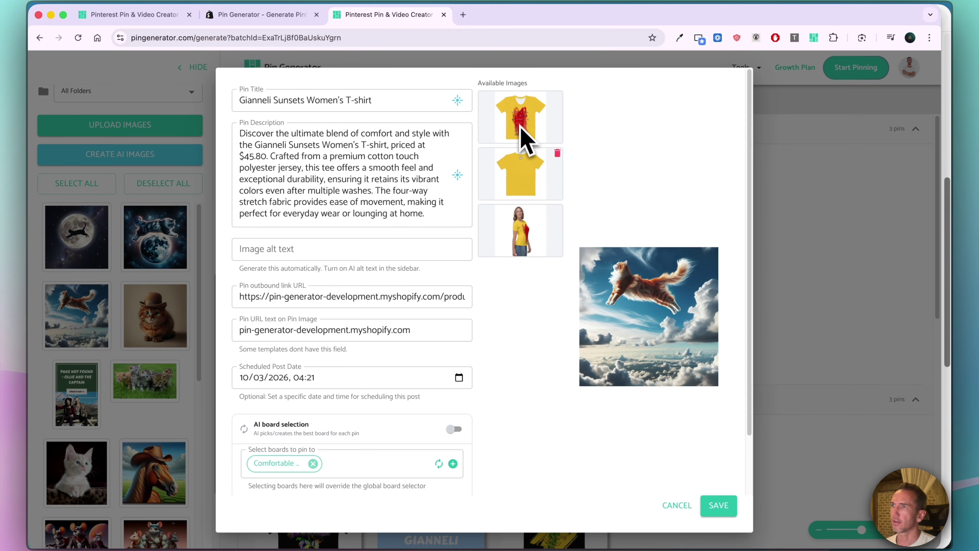
click(525, 236)
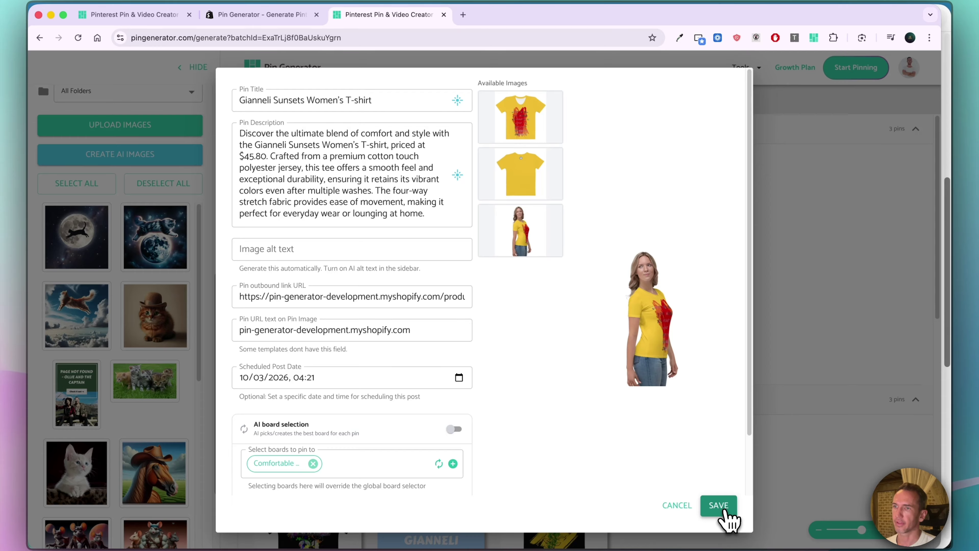
click(718, 506)
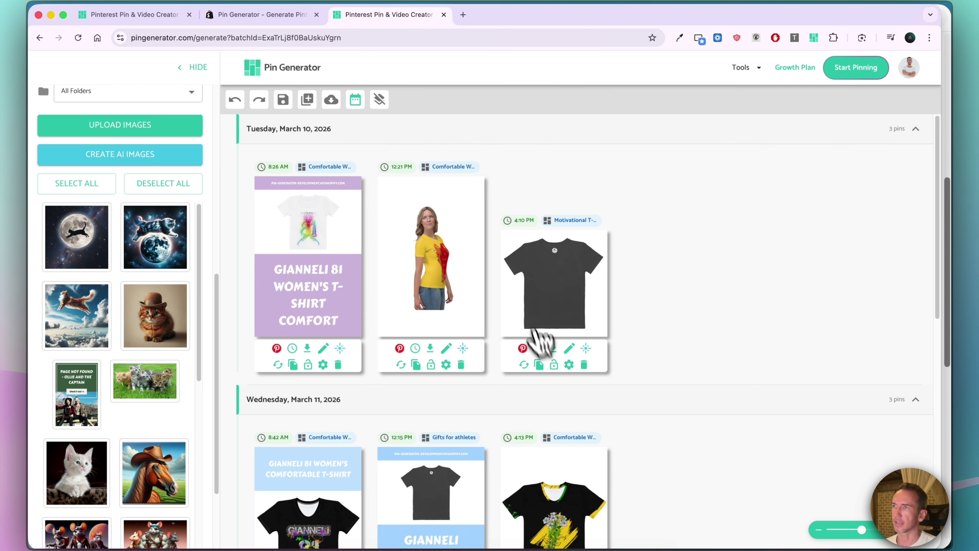
click(407, 260)
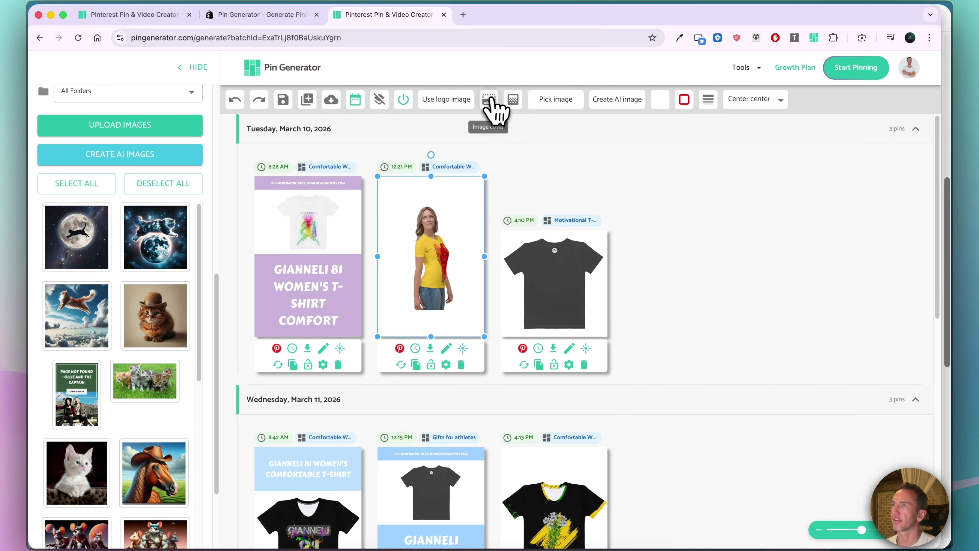
click(490, 99)
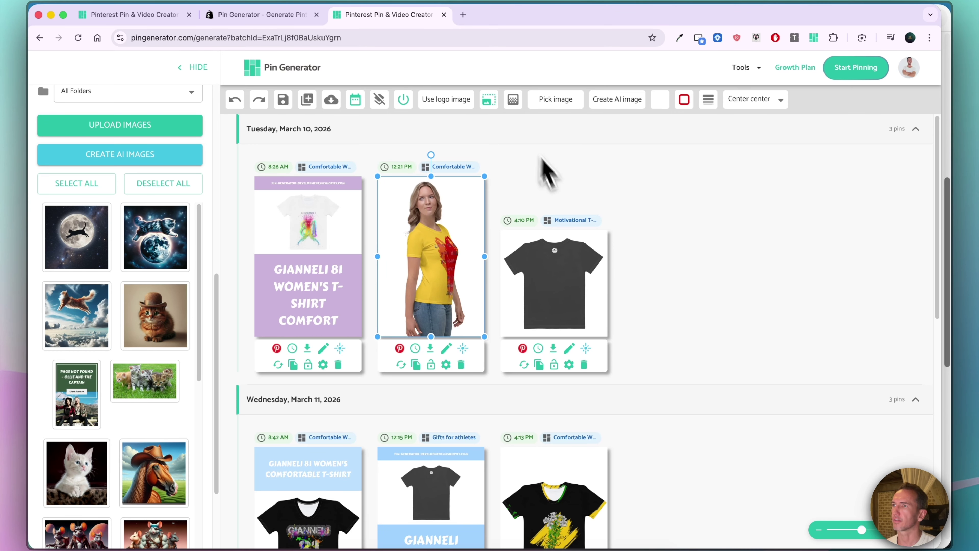
click(471, 409)
Look through the restyled pins scheduled from March 10 to March 13
scroll(616, 389, down, 20)
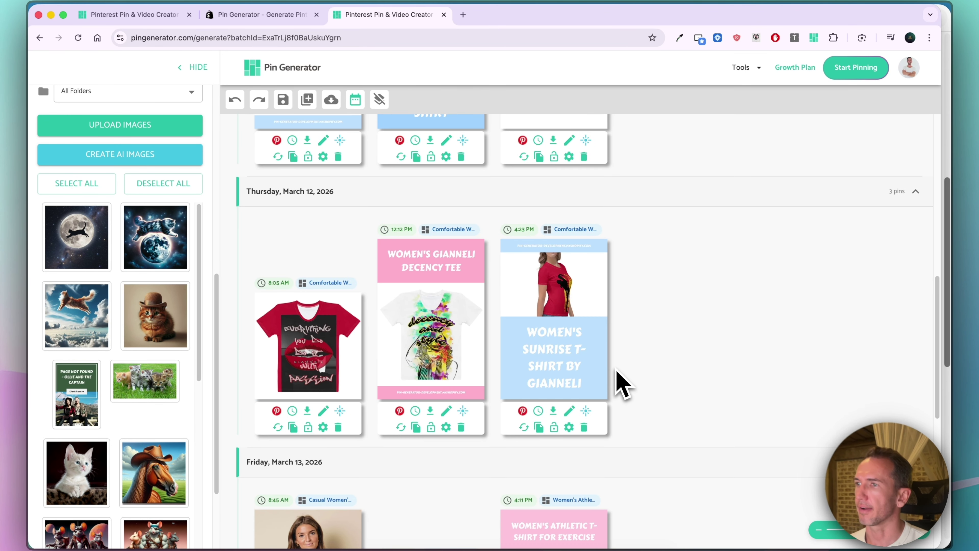
scroll(619, 380, up, 20)
scroll(147, 306, up, 10)
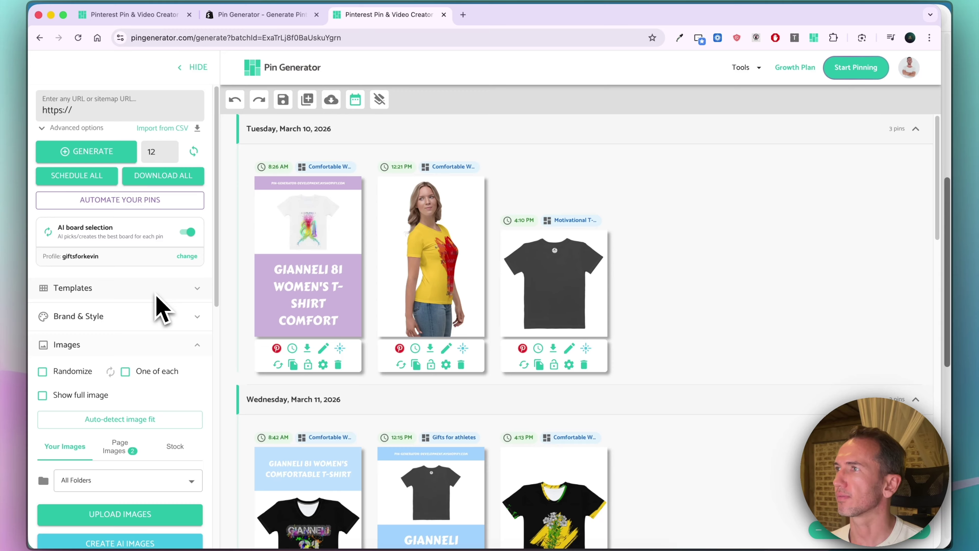
scroll(222, 148, down, 1)
scroll(219, 149, up, 1)
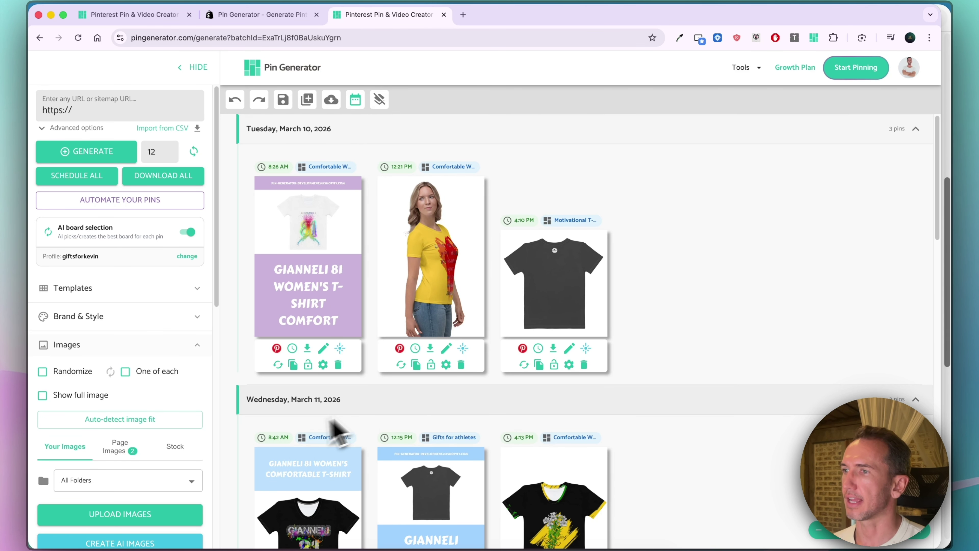
Examine the Content & AI settings for AI writing, keywords, alt text and bulk overrides
click(196, 346)
click(191, 415)
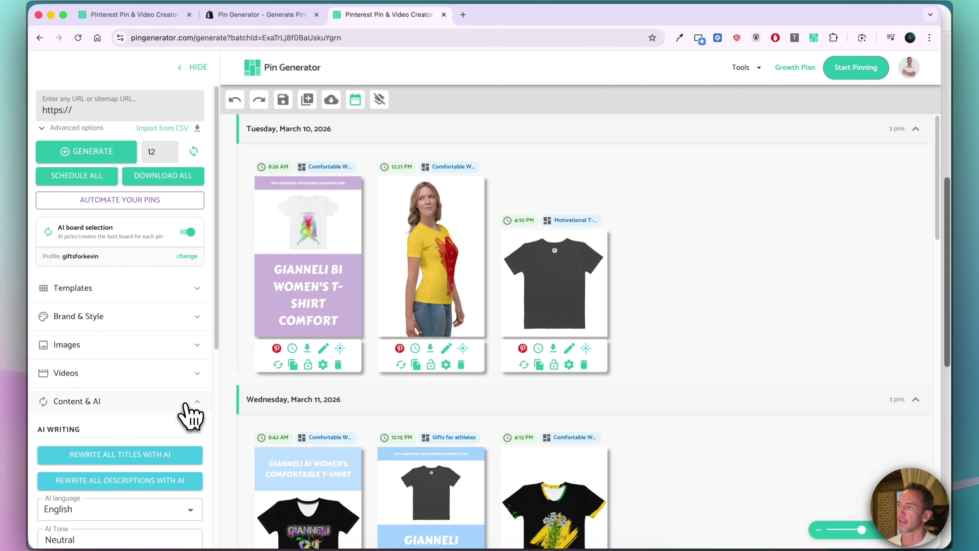
scroll(187, 412, down, 3)
scroll(191, 417, down, 5)
scroll(191, 416, down, 3)
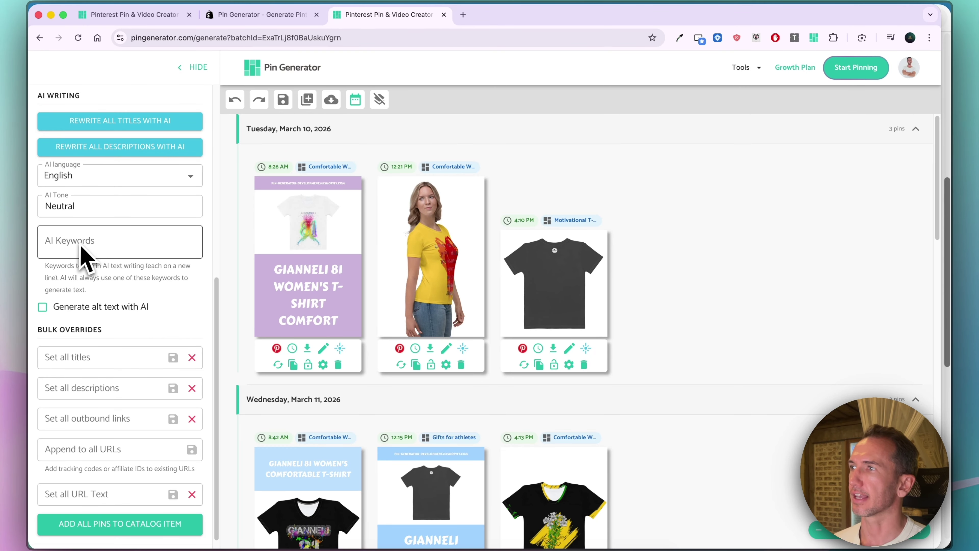
scroll(83, 256, up, 4)
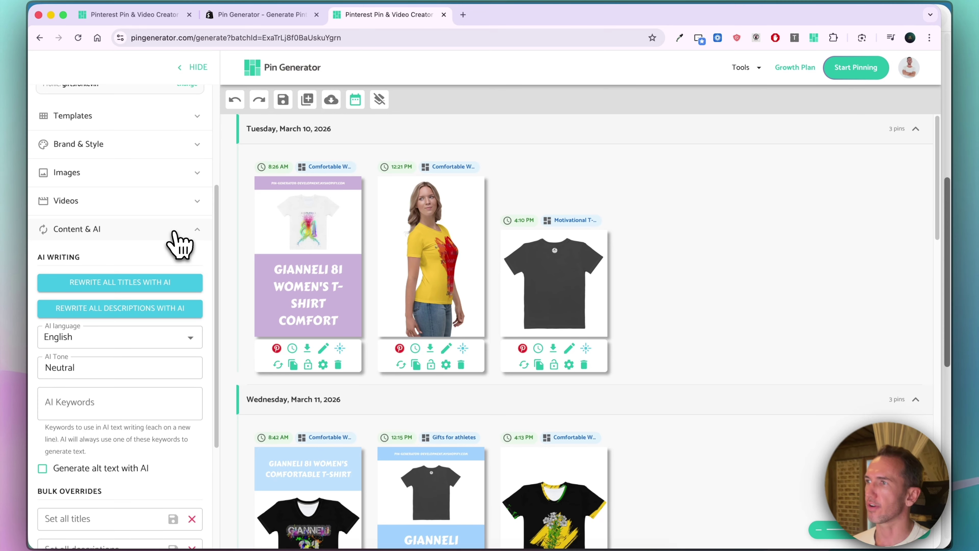
click(177, 232)
click(340, 347)
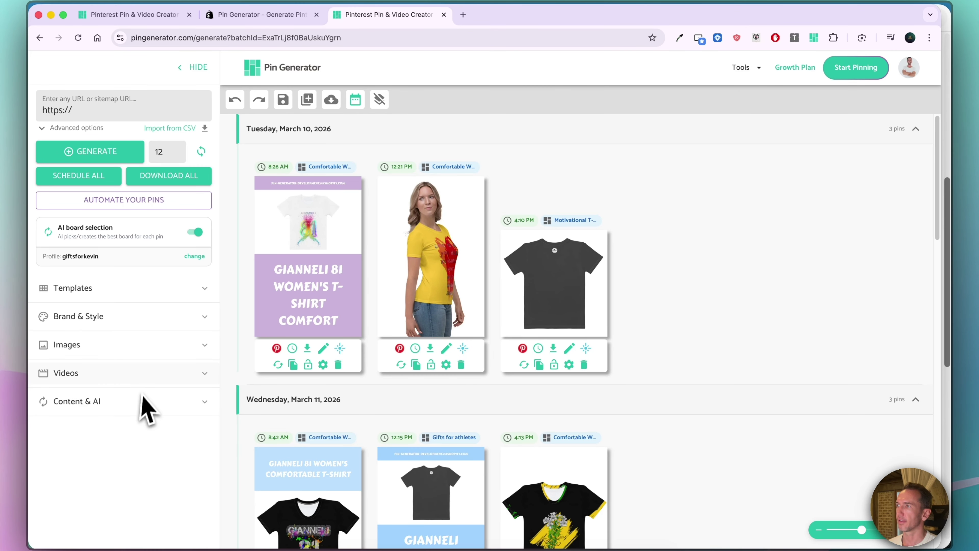
click(143, 402)
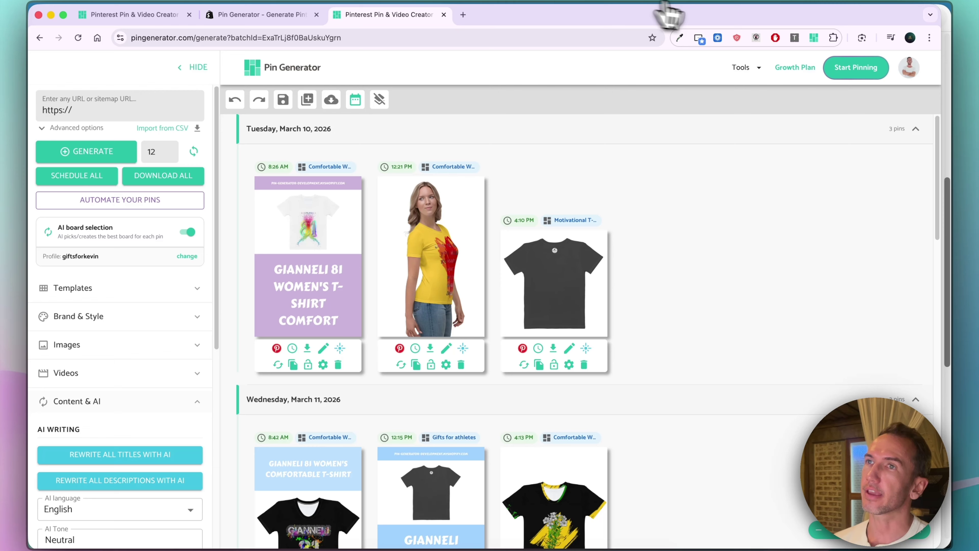
Open the Shopify product automation for editing, try the Every 4 weeks batch interval, and close it without saving
click(747, 69)
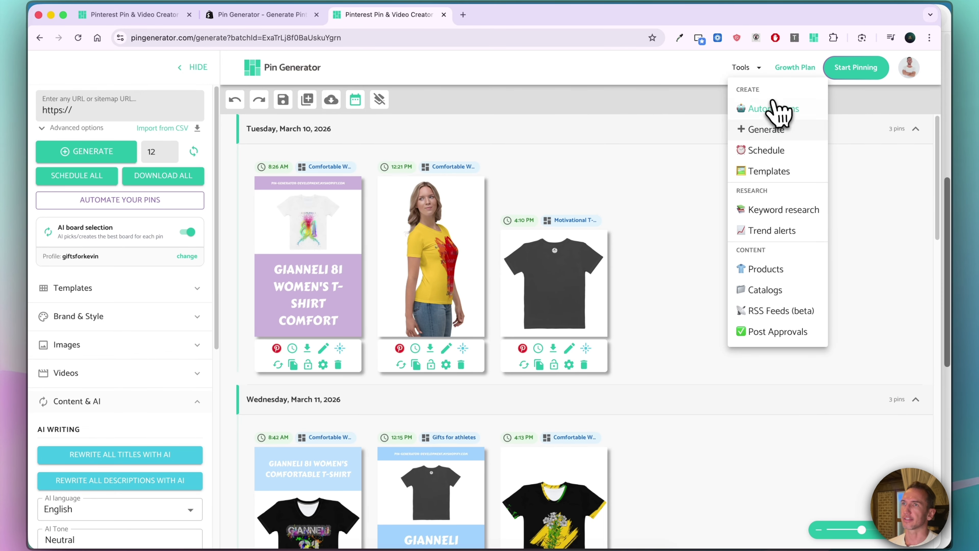
click(773, 108)
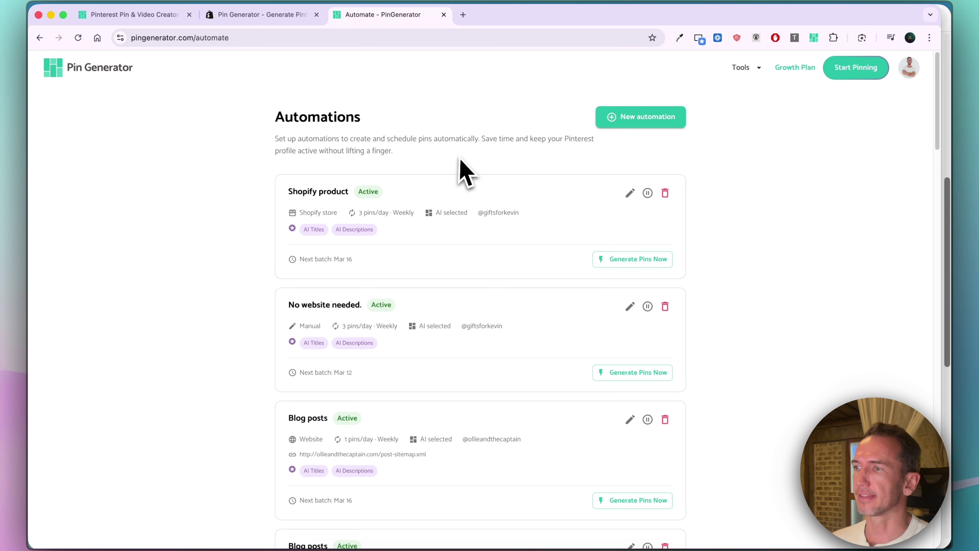
click(630, 193)
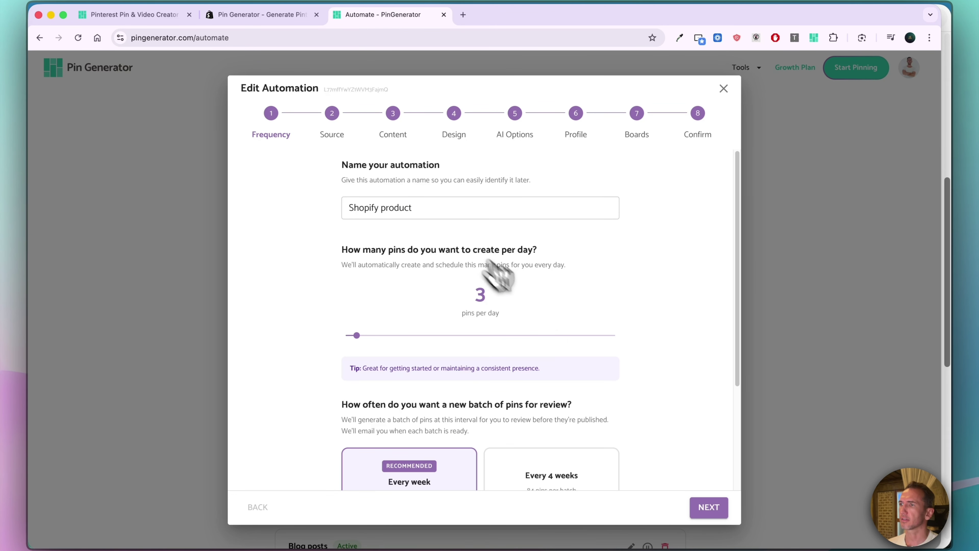
scroll(539, 308, down, 2)
click(578, 447)
scroll(657, 401, down, 1)
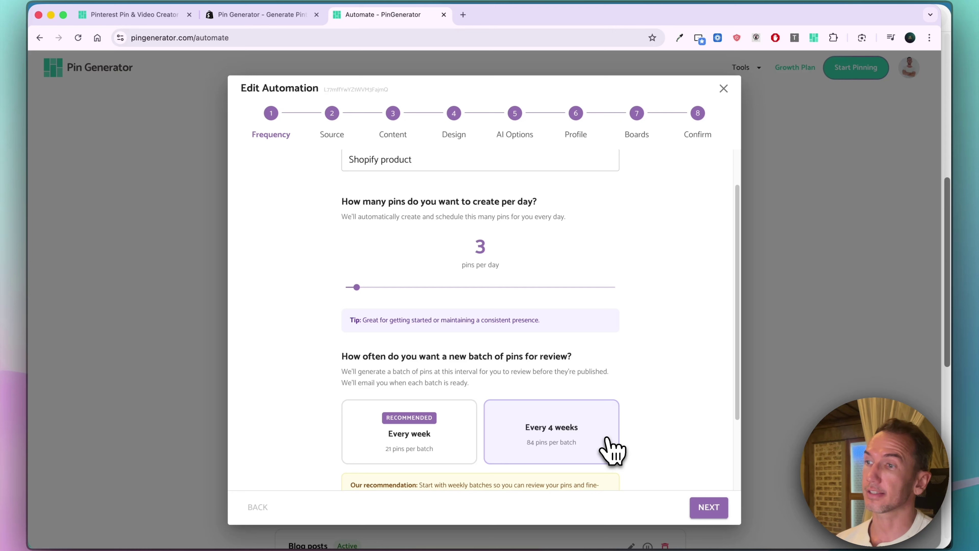
scroll(620, 386, up, 3)
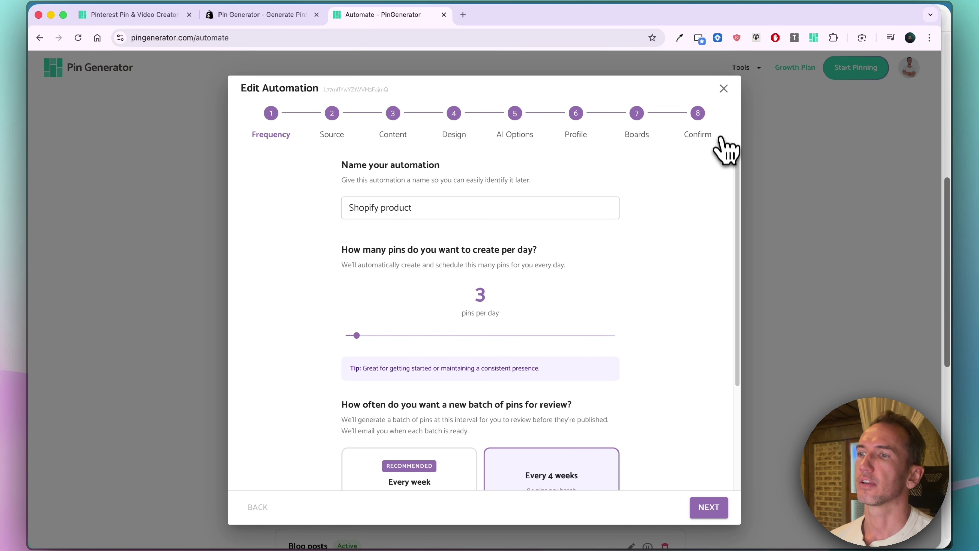
scroll(617, 447, down, 5)
scroll(590, 316, up, 5)
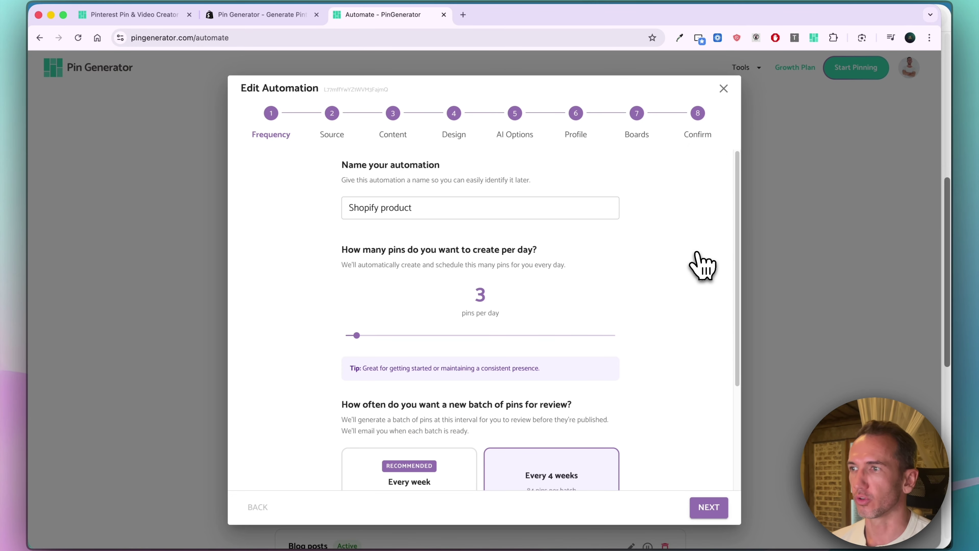
click(724, 89)
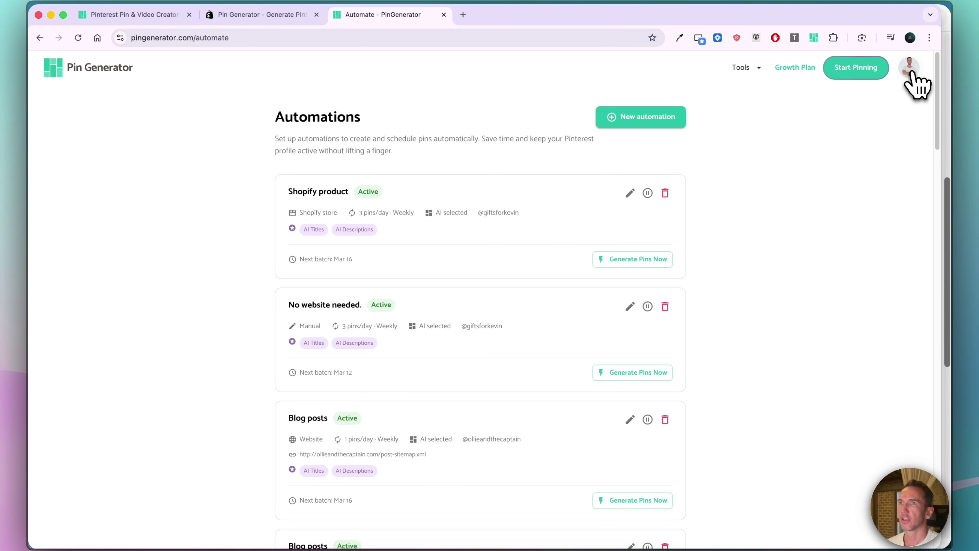
Open the Products page and look over the authorized shops and the imported Shopify product list
mouse_move(755, 71)
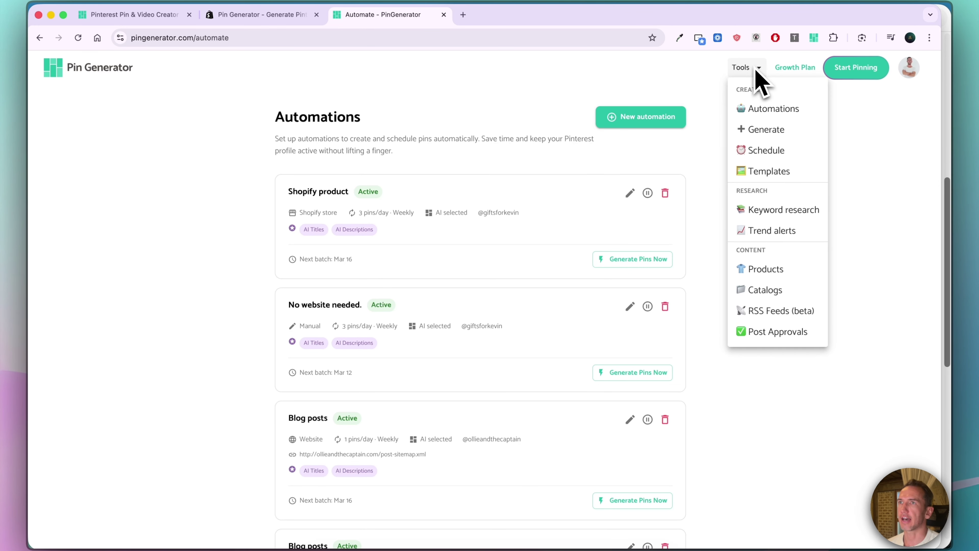
click(765, 272)
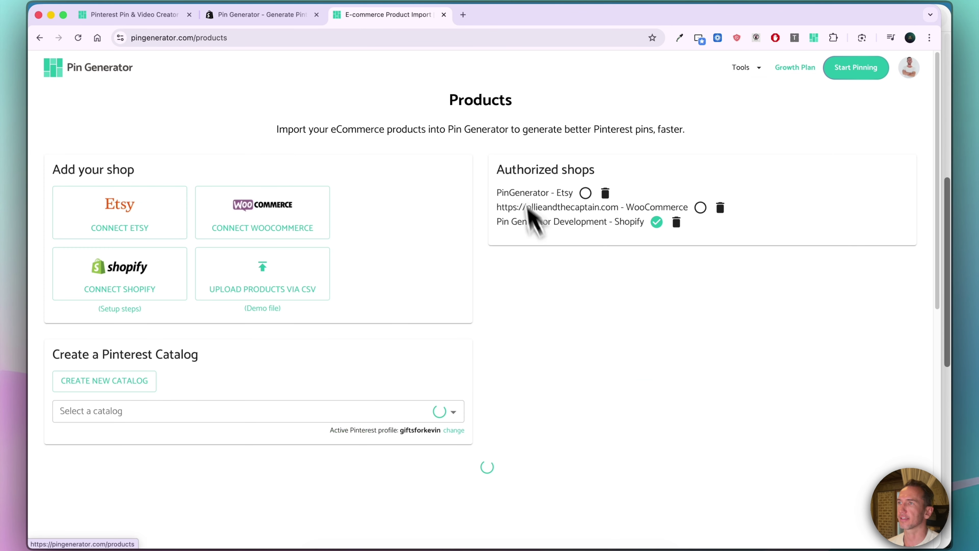
drag(495, 223, 692, 241)
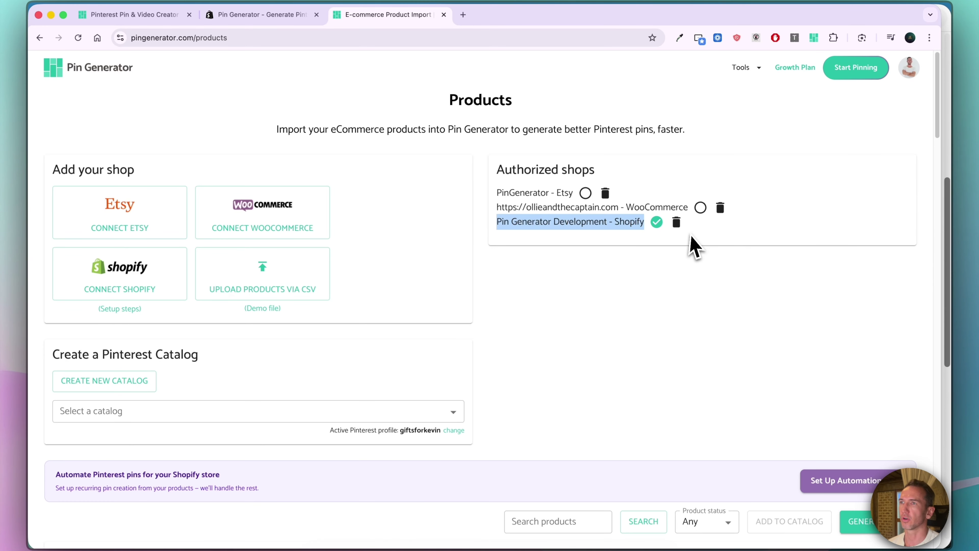
click(578, 223)
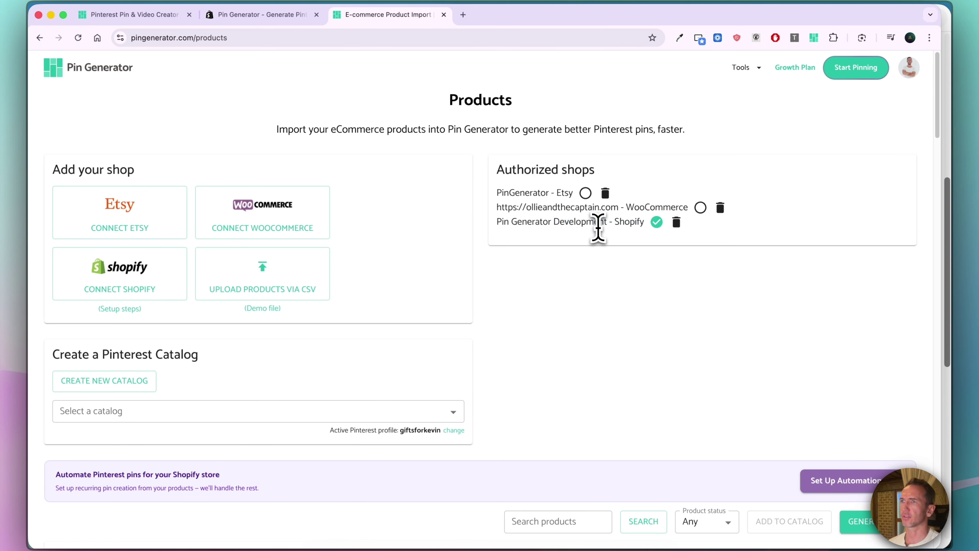
click(701, 207)
scroll(737, 251, down, 15)
scroll(736, 250, up, 10)
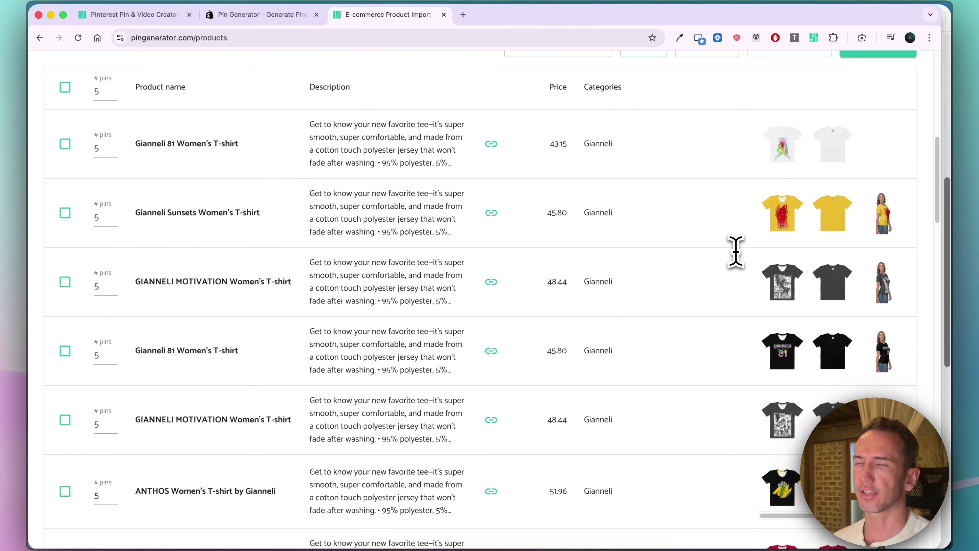
scroll(737, 250, down, 6)
scroll(737, 250, up, 6)
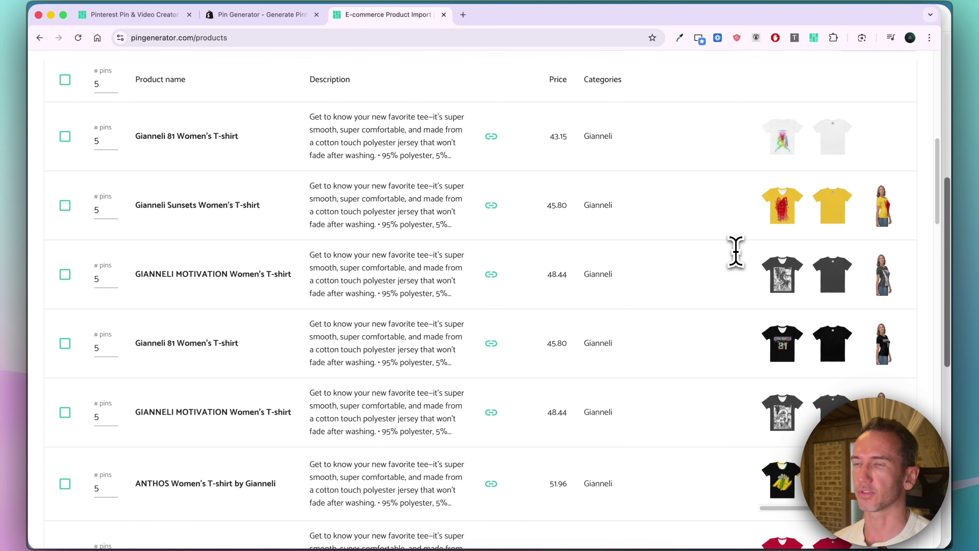
Select the first Gianneli 81 Women's T-shirt and the Gianneli Sunsets Women's T-shirt in the product list
click(65, 326)
click(65, 395)
scroll(733, 308, down, 1)
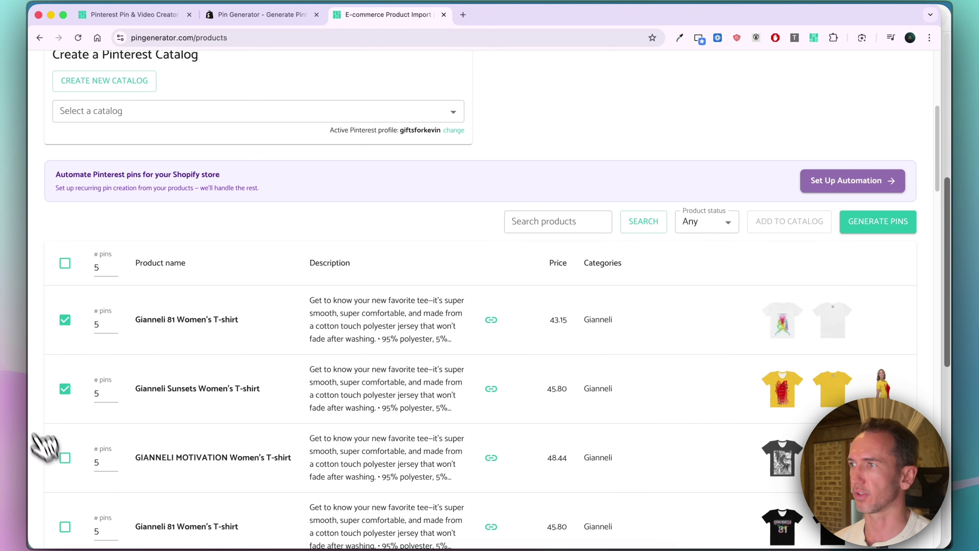
scroll(501, 395, up, 1)
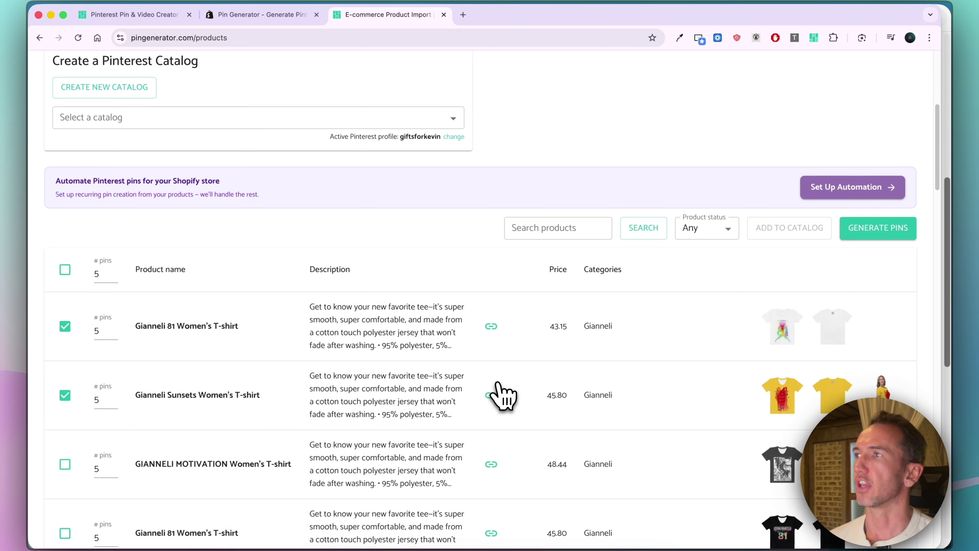
scroll(501, 395, up, 8)
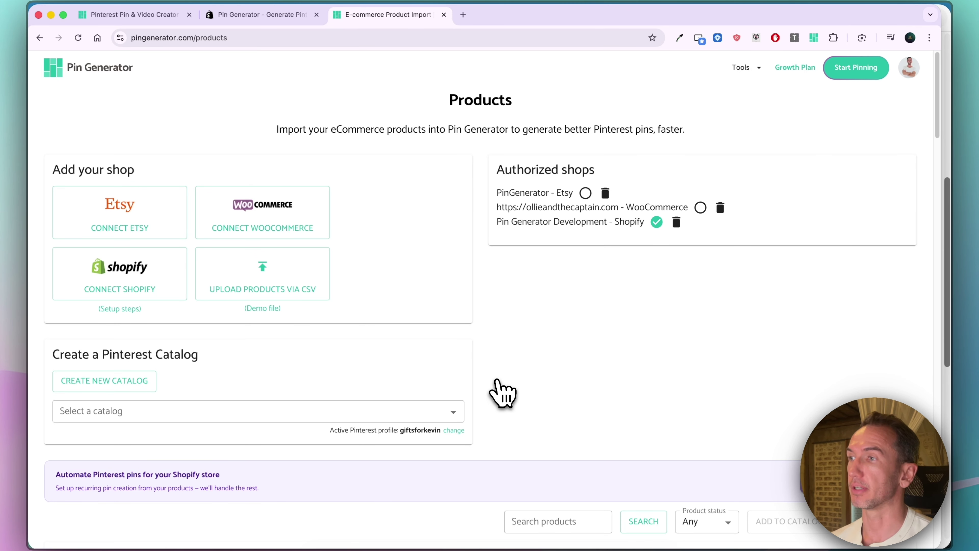
Go to the Pin Generator homepage and look over its feature overview and testimonials
click(101, 73)
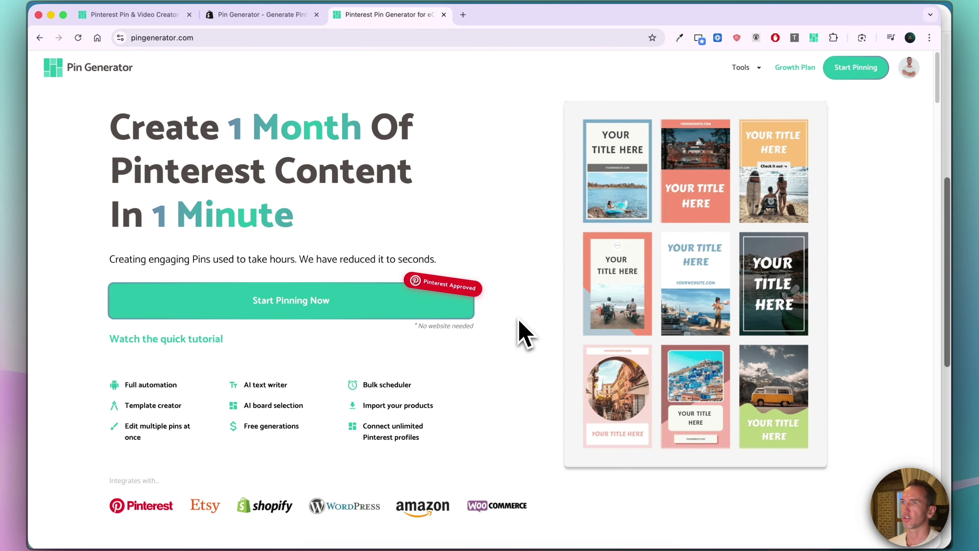
scroll(517, 319, down, 10)
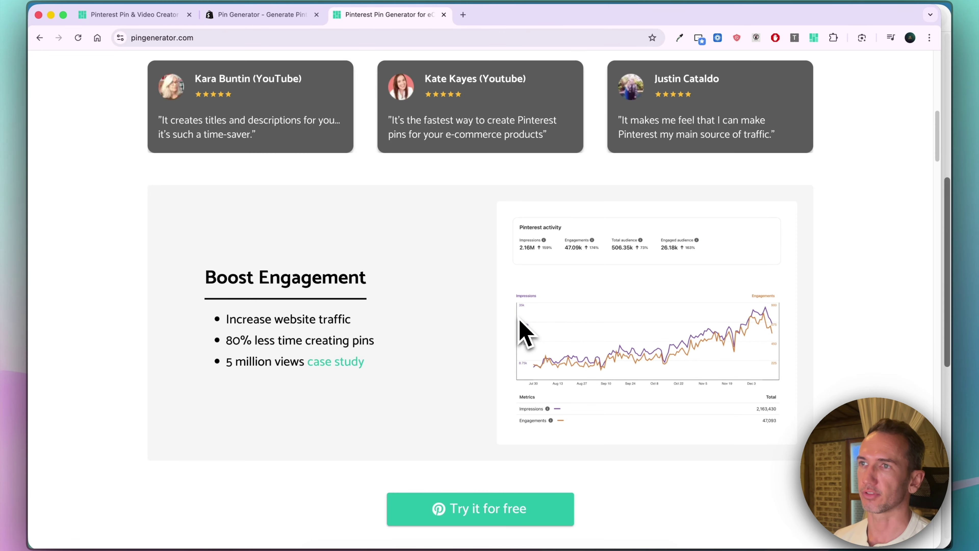
scroll(651, 320, up, 15)
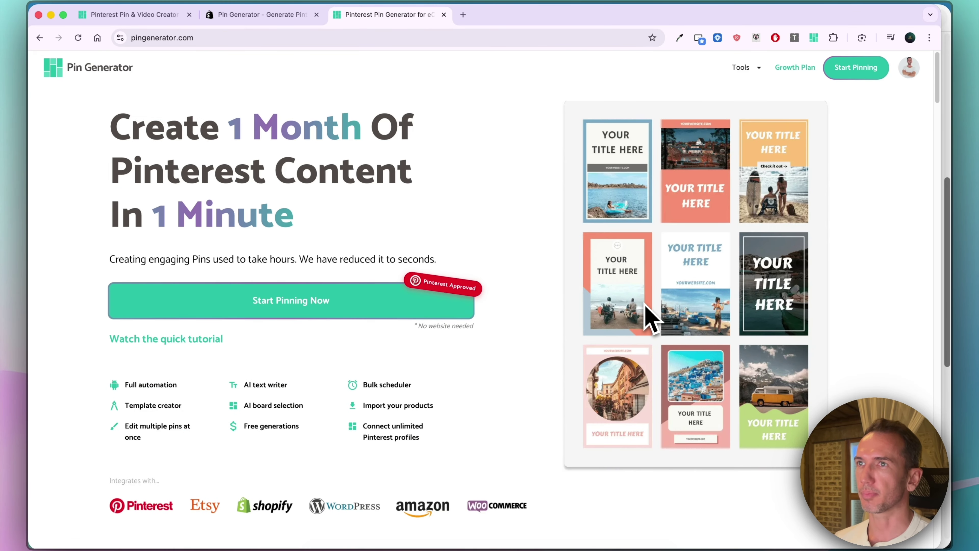
Open the 3-Month Pinterest Growth Plan and look over its introduction and monthly chapters
click(786, 75)
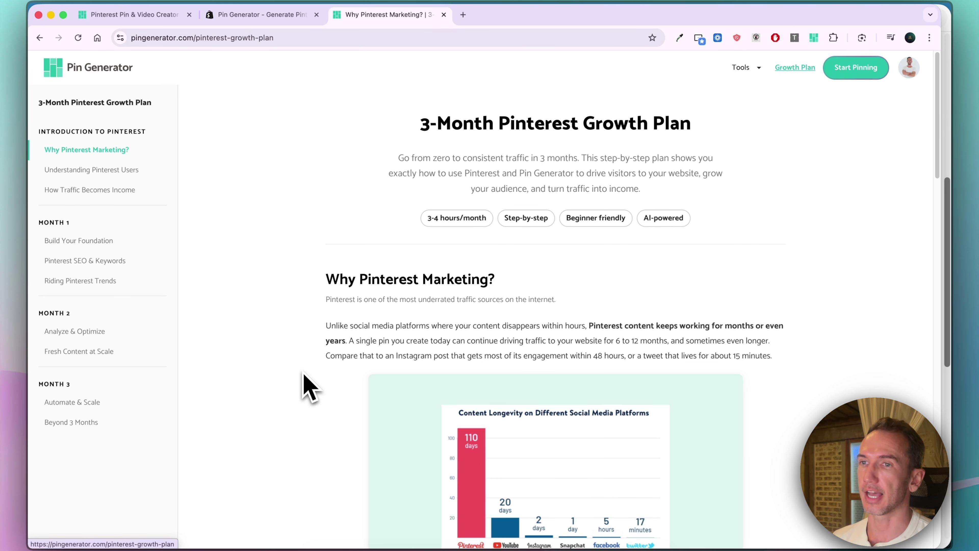
scroll(448, 271, down, 10)
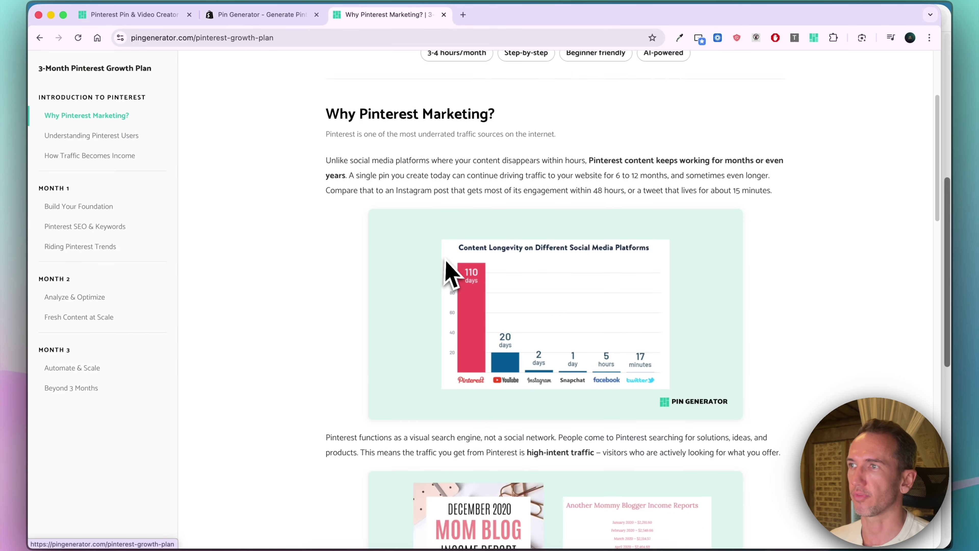
scroll(308, 210, up, 6)
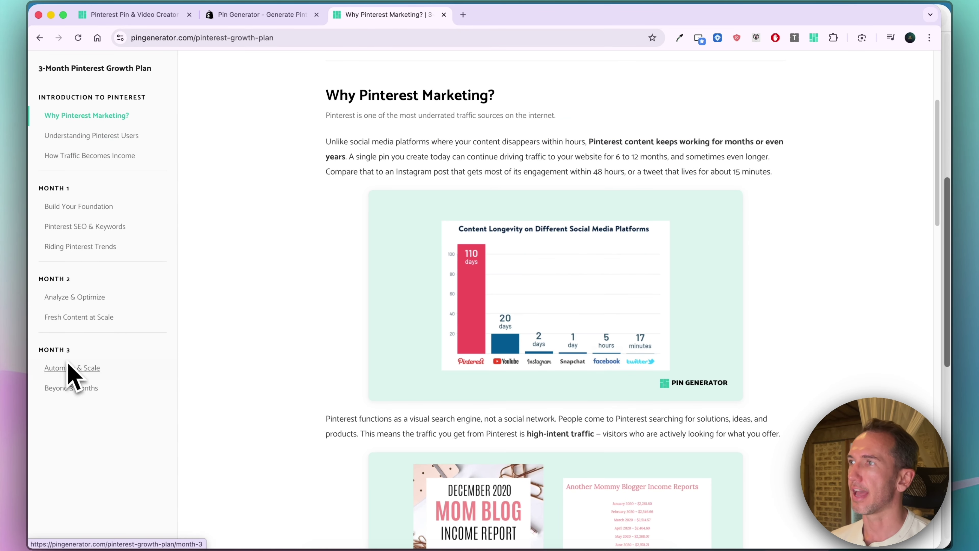
scroll(89, 239, up, 5)
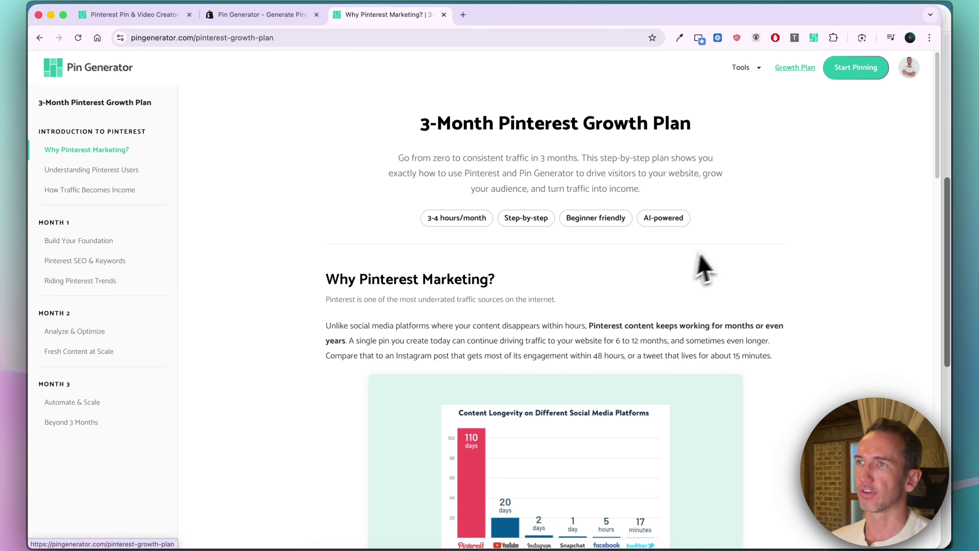